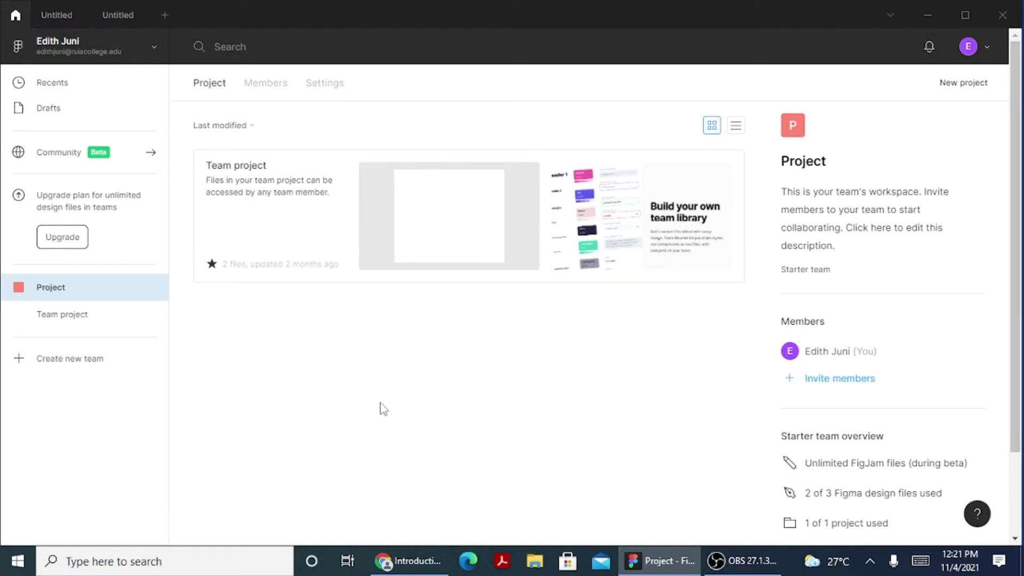
- View the team project's files, switch to the second open Untitled file, and delete Frame 1 from its canvas
{"action": "mouse_move", "coordinate": [146, 321]}
{"action": "left_click", "coordinate": [65, 318]}
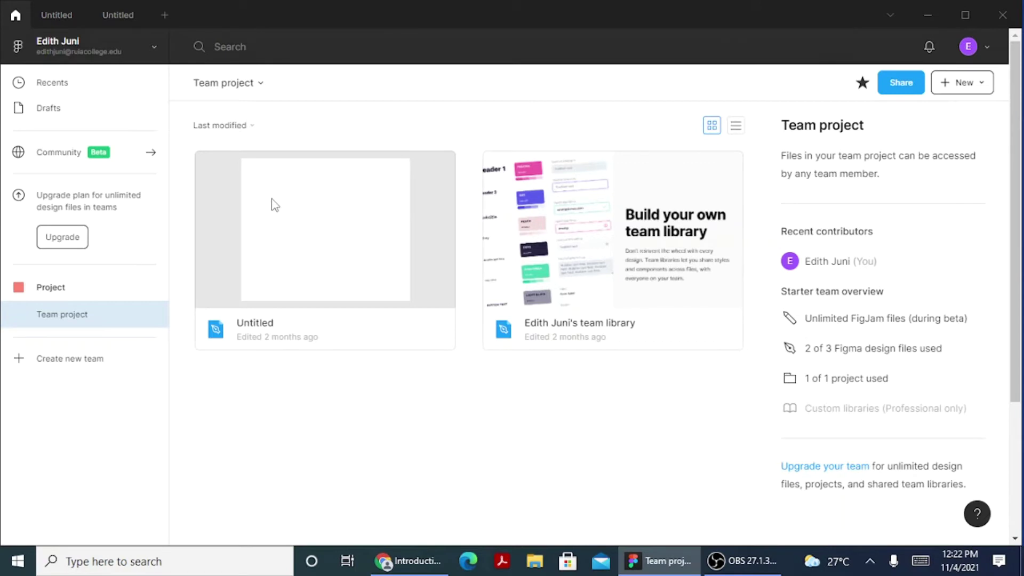
{"action": "left_click", "coordinate": [119, 16]}
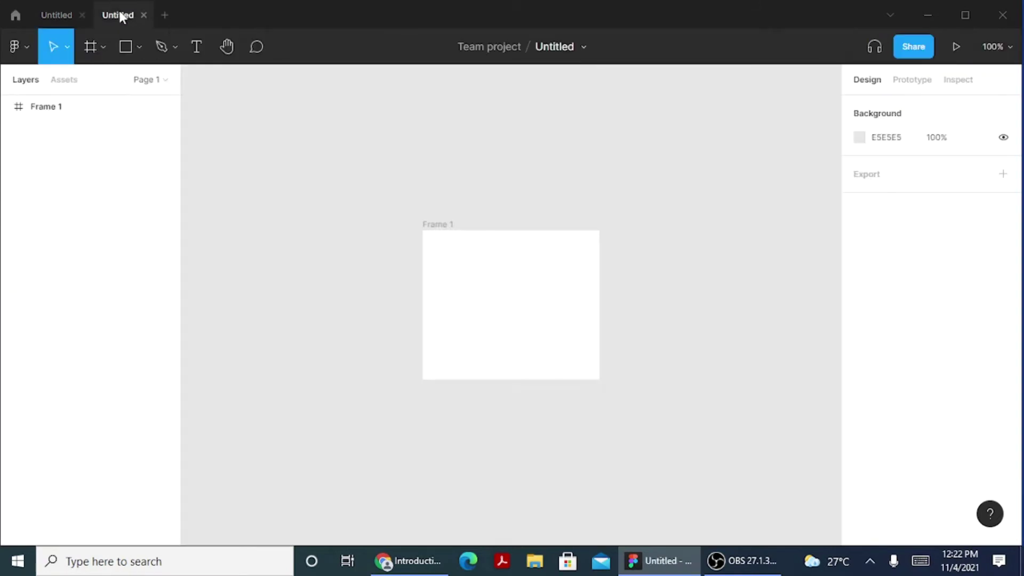
{"action": "left_click", "coordinate": [447, 344]}
{"action": "key", "text": "Delete"}
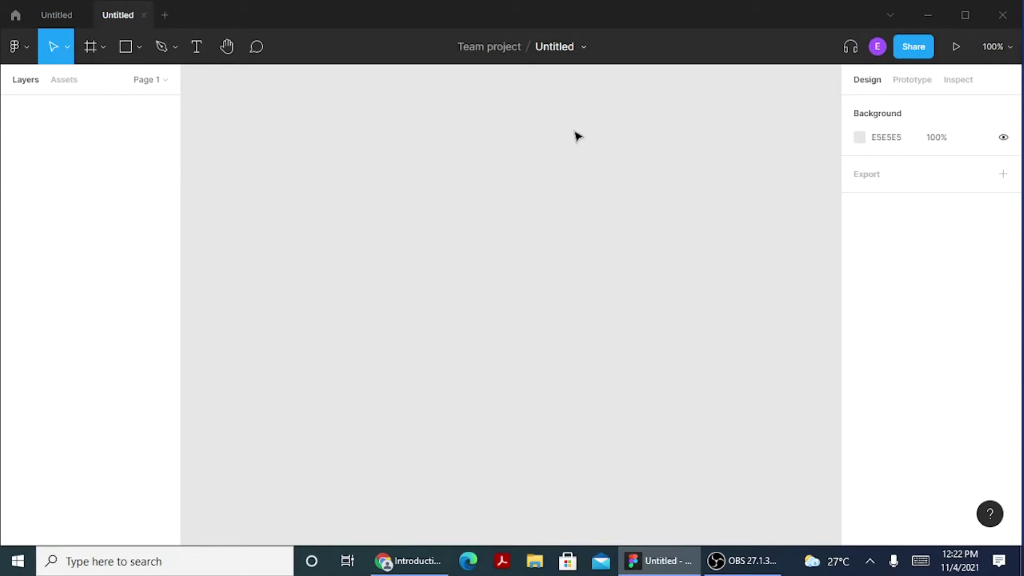
- Rename the file as FirstApp, check it in the team project's file list, and return to it
{"action": "left_click", "coordinate": [552, 46]}
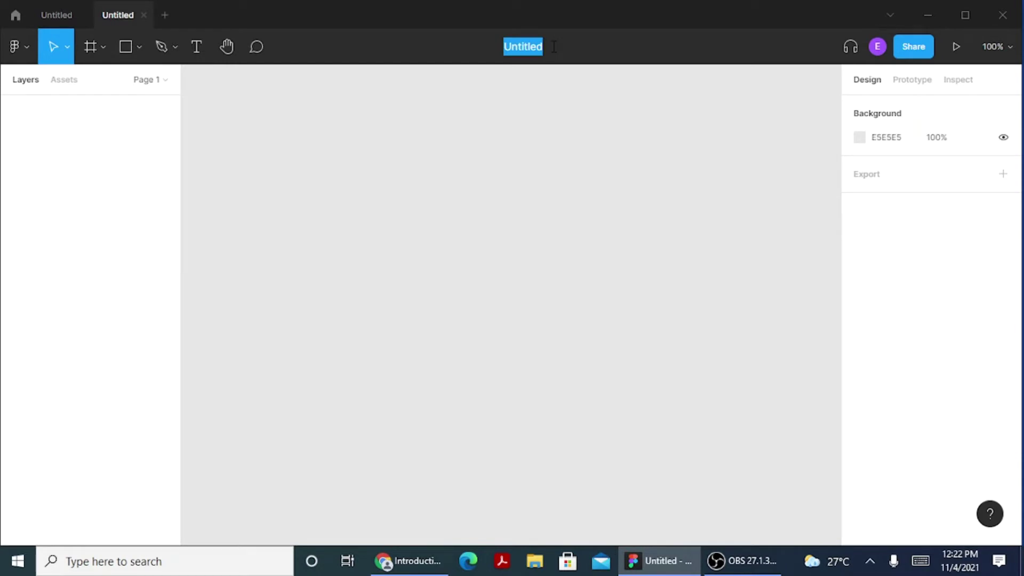
{"action": "key", "text": "BackSpace"}
{"action": "type", "text": "Firs"}
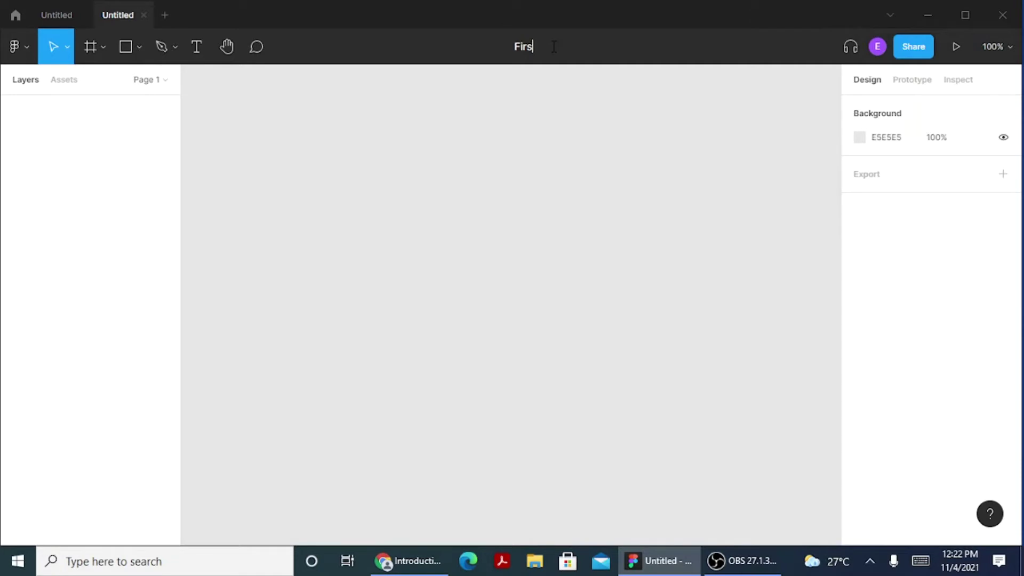
{"action": "type", "text": "tApp"}
{"action": "left_click", "coordinate": [514, 203]}
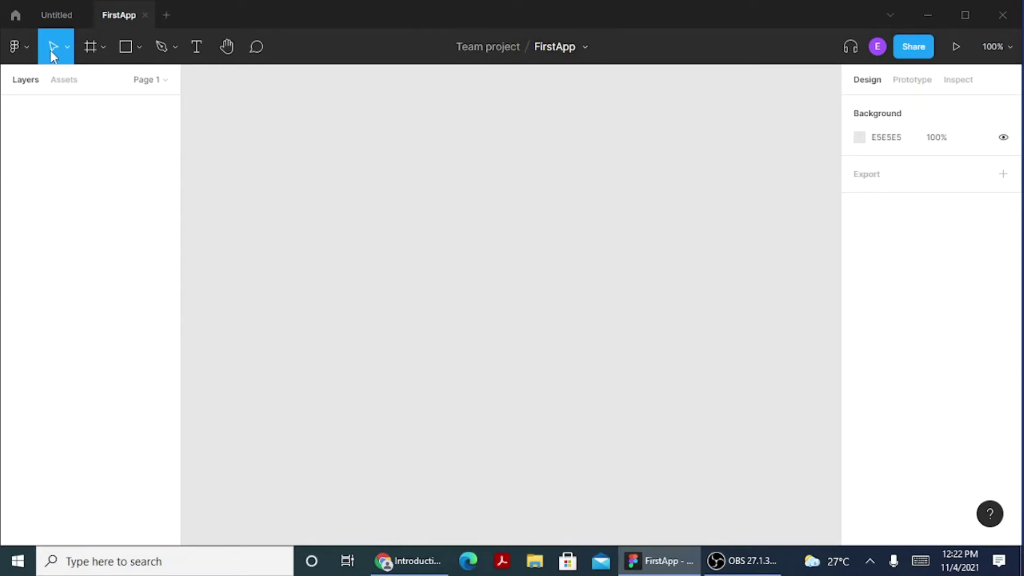
{"action": "left_click", "coordinate": [15, 16]}
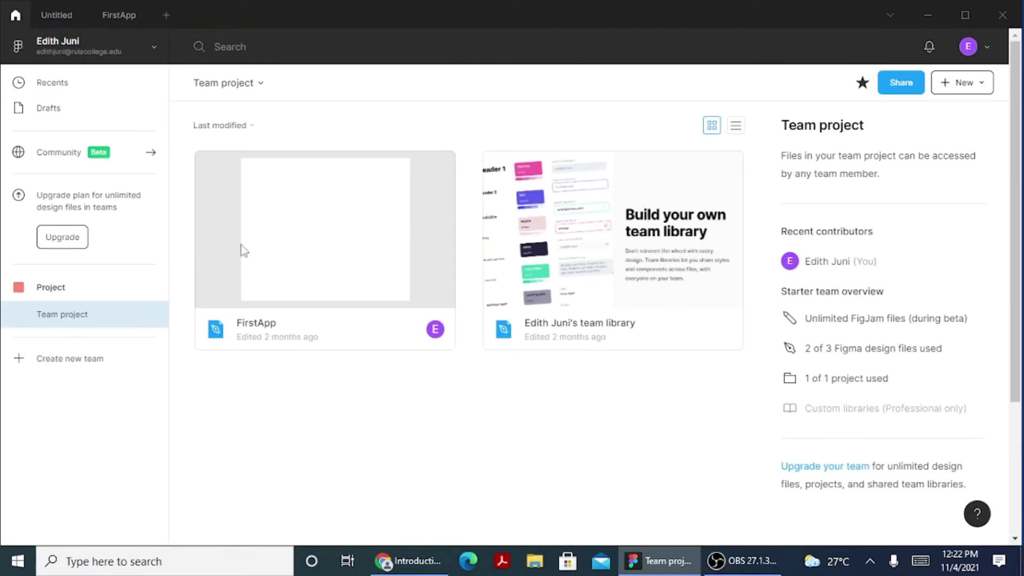
{"action": "left_click", "coordinate": [117, 25]}
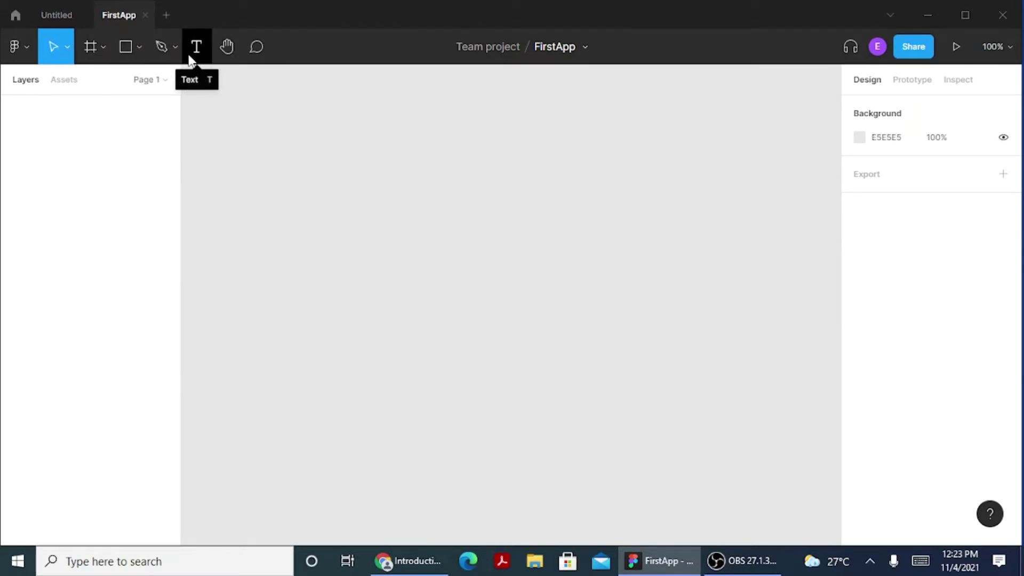
- Place a default 100 × 100 frame, delete it, and draw a tall freehand frame on the canvas instead
{"action": "left_click", "coordinate": [92, 48]}
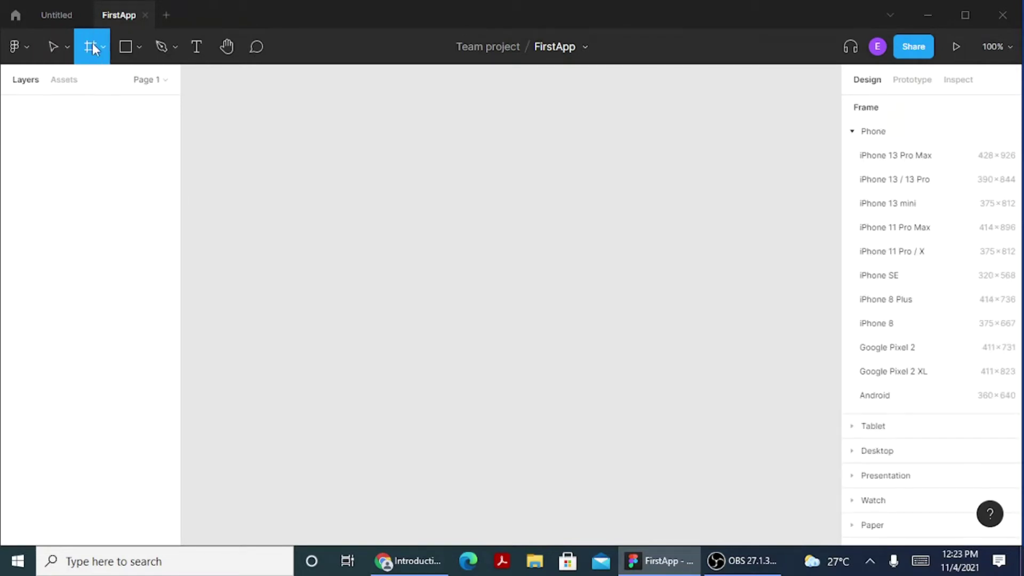
{"action": "left_click", "coordinate": [324, 139]}
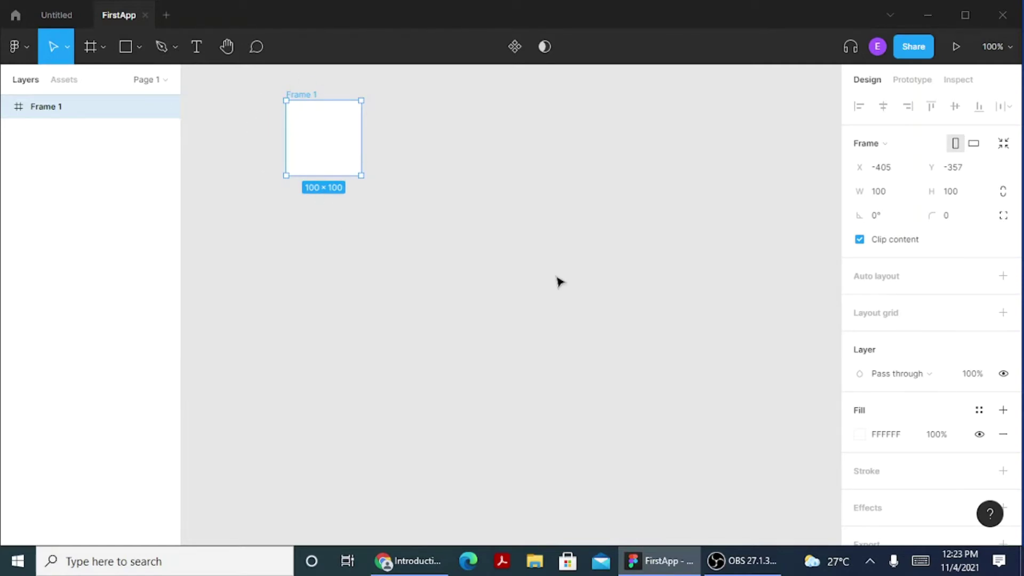
{"action": "key", "text": "Delete"}
{"action": "left_click", "coordinate": [88, 46]}
{"action": "left_click_drag", "start_coordinate": [304, 116], "coordinate": [537, 502]}
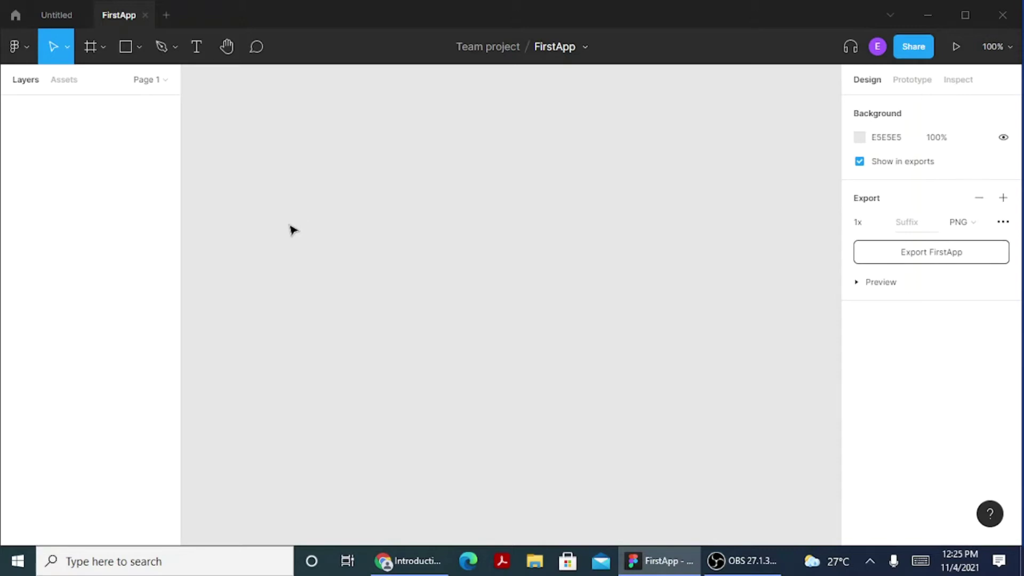
- Browse the Paper frame presets and add a frame using the iPhone 13 mini phone preset
{"action": "left_click", "coordinate": [96, 45]}
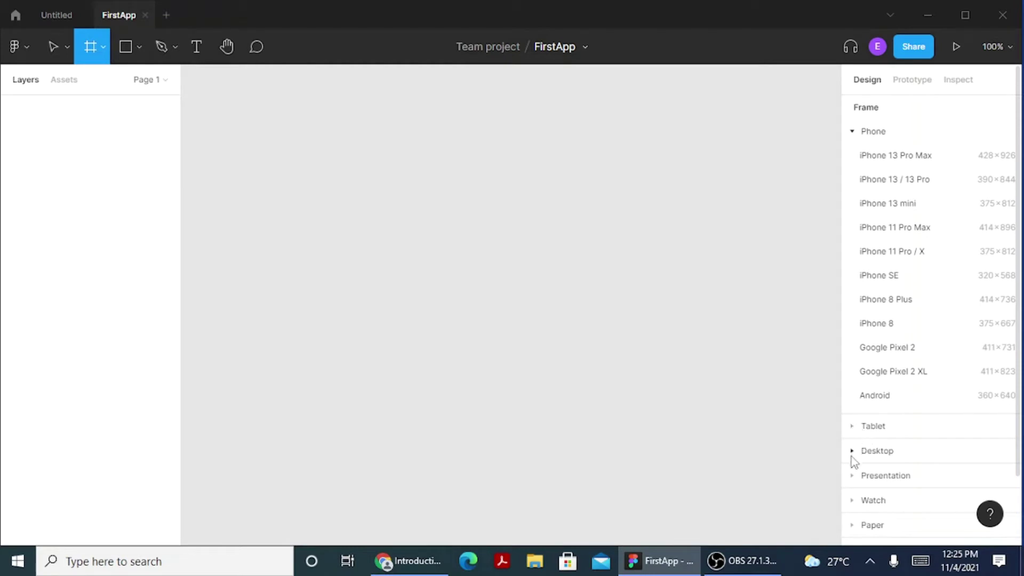
{"action": "left_click", "coordinate": [849, 525]}
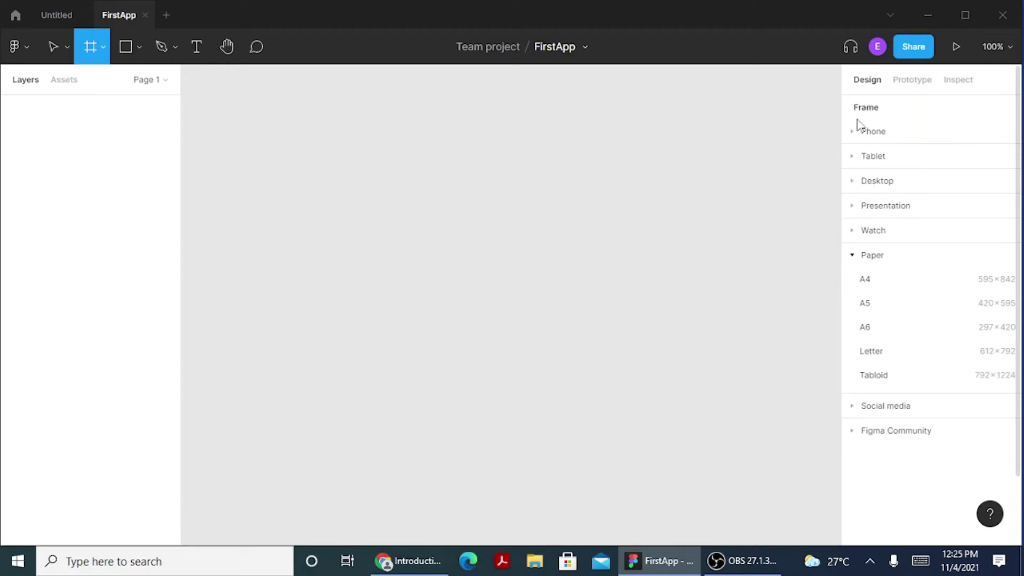
{"action": "left_click", "coordinate": [856, 137]}
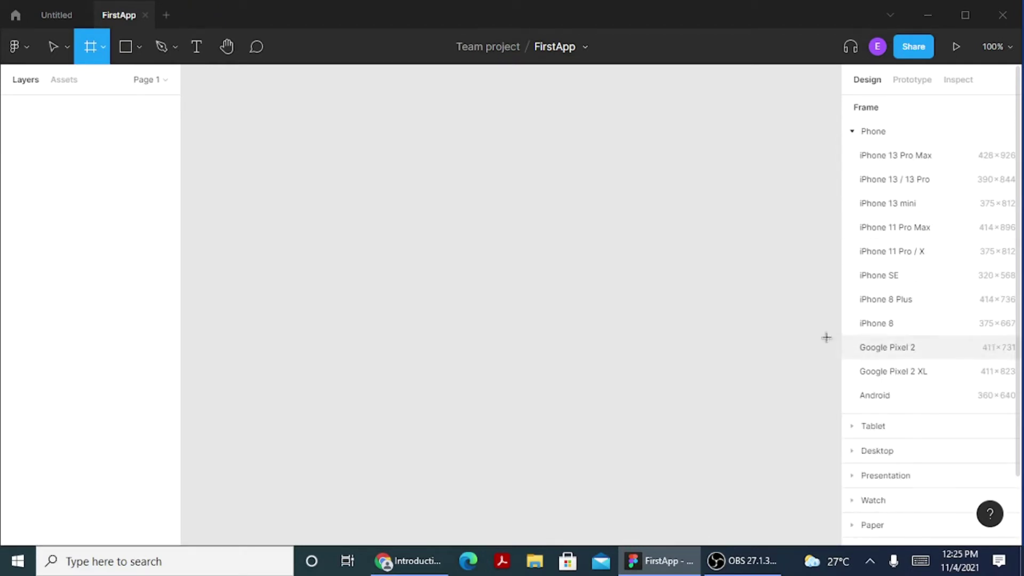
{"action": "left_click", "coordinate": [872, 205]}
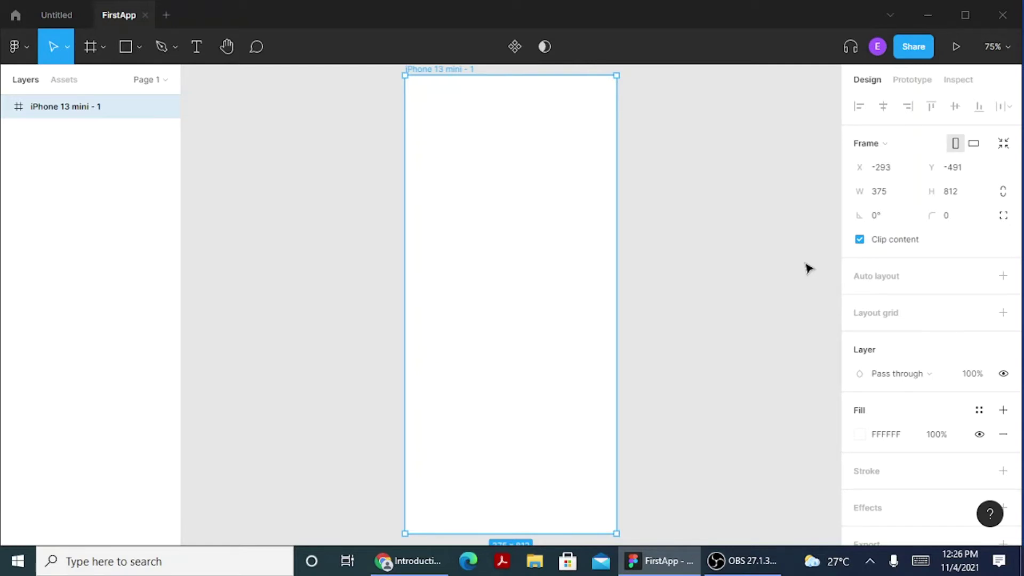
- Switch the iPhone 13 mini frame to landscape orientation and move it fully into the visible canvas
{"action": "left_click", "coordinate": [974, 145]}
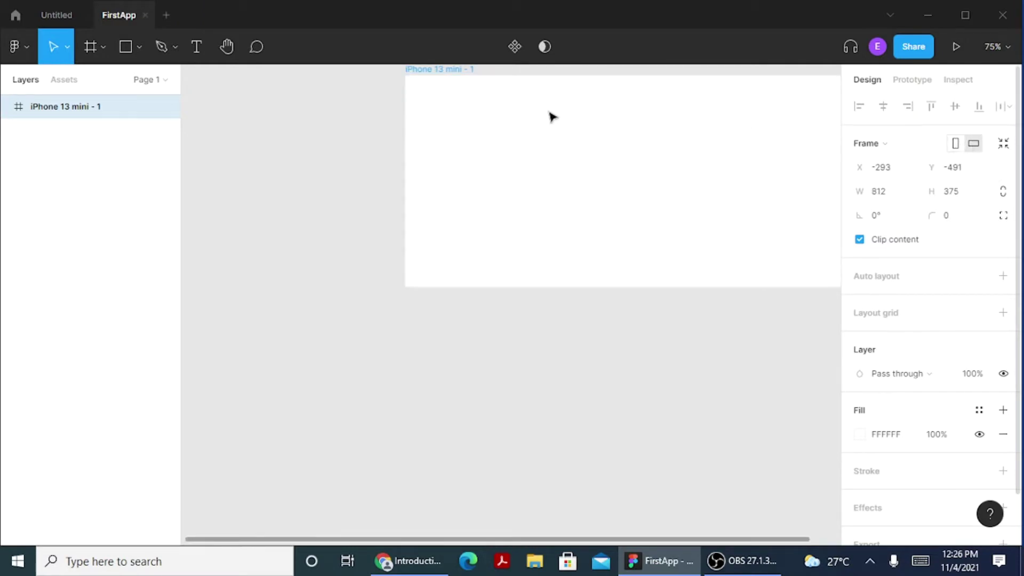
{"action": "left_click_drag", "start_coordinate": [471, 192], "coordinate": [327, 236]}
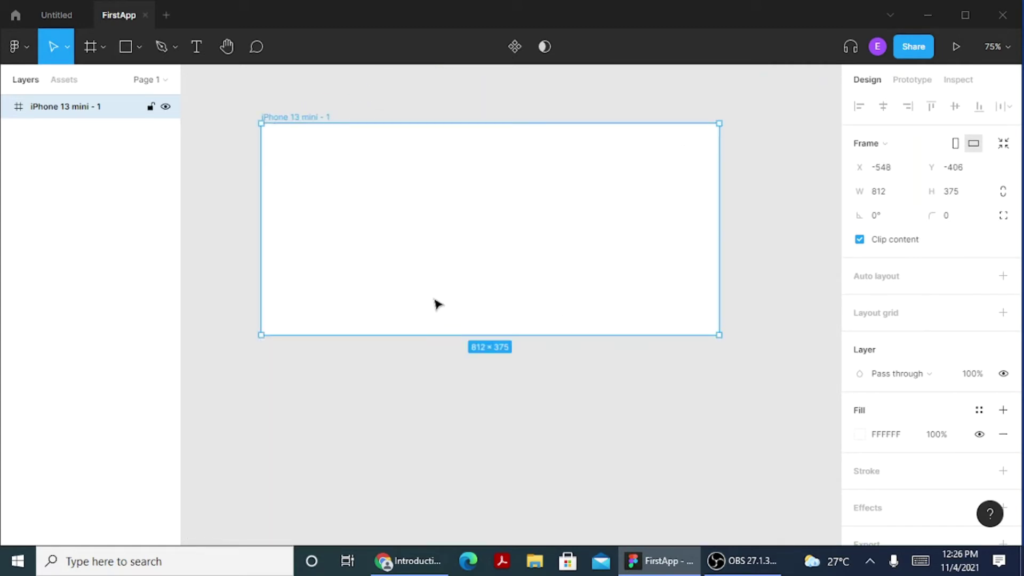
{"action": "left_click", "coordinate": [956, 145]}
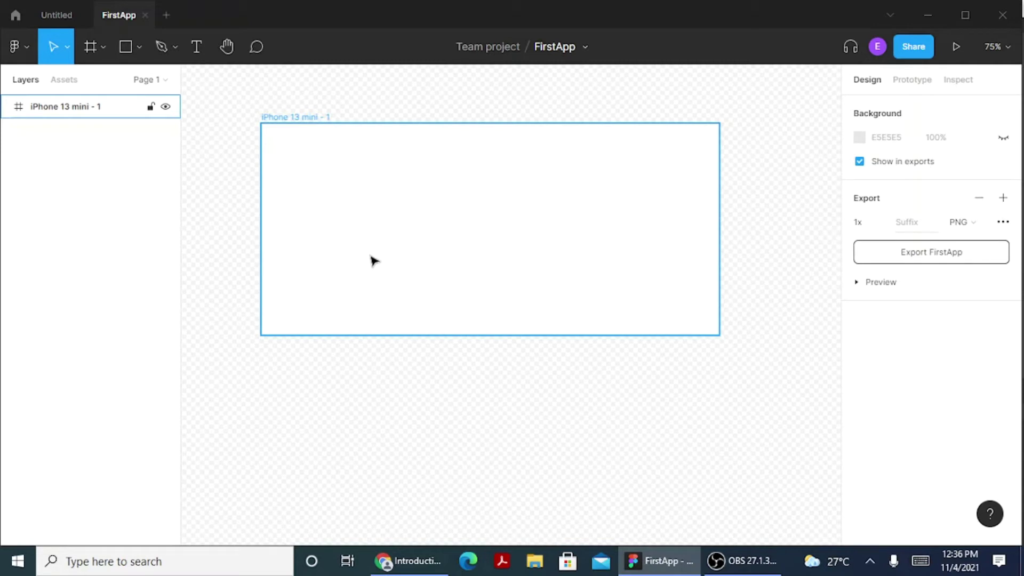
- Nest a default 100 × 100 frame inside the iPhone 13 mini frame, and toggle the parent frame's visibility off and on
{"action": "left_click", "coordinate": [92, 46]}
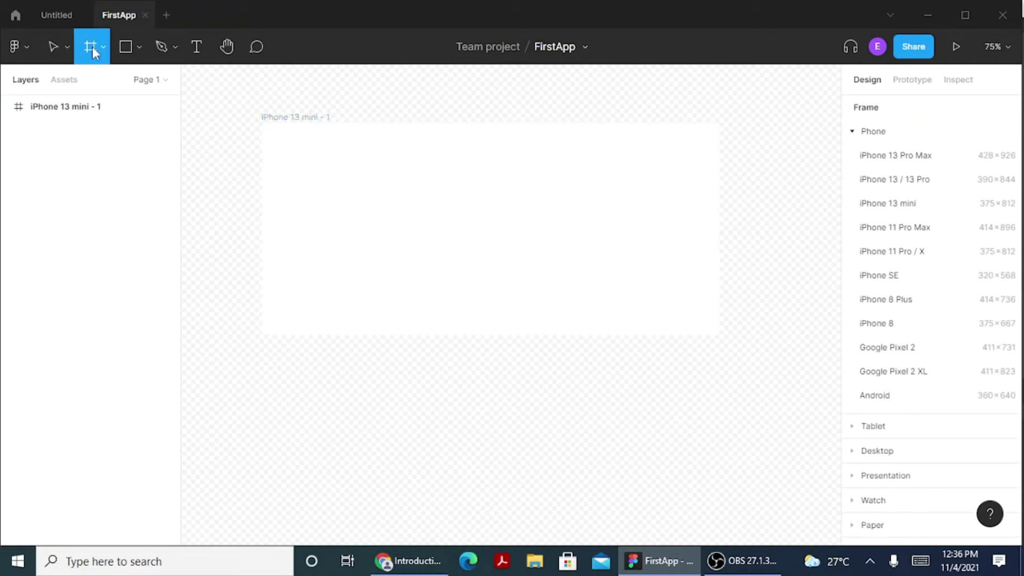
{"action": "left_click", "coordinate": [360, 196]}
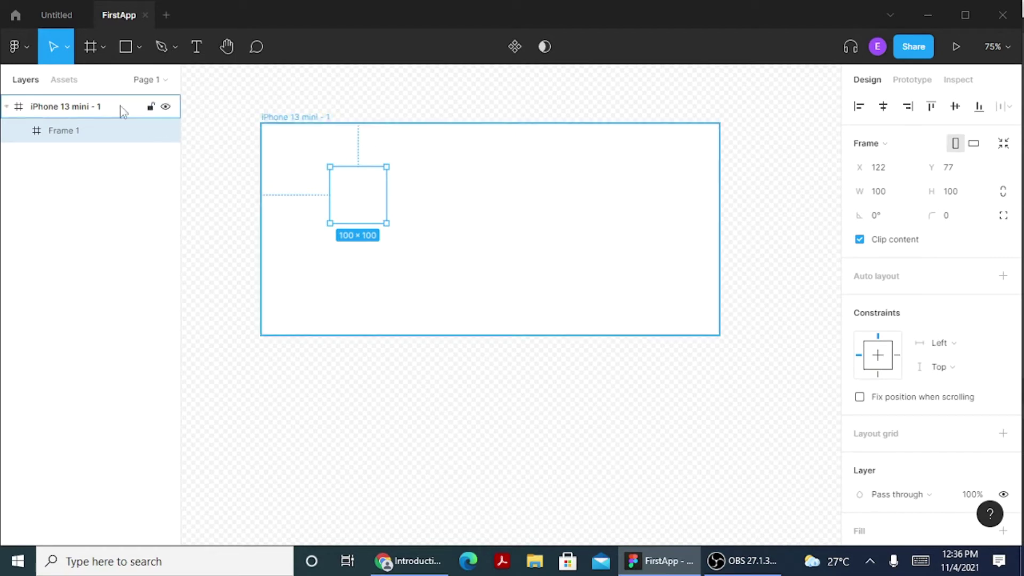
{"action": "left_click", "coordinate": [166, 107]}
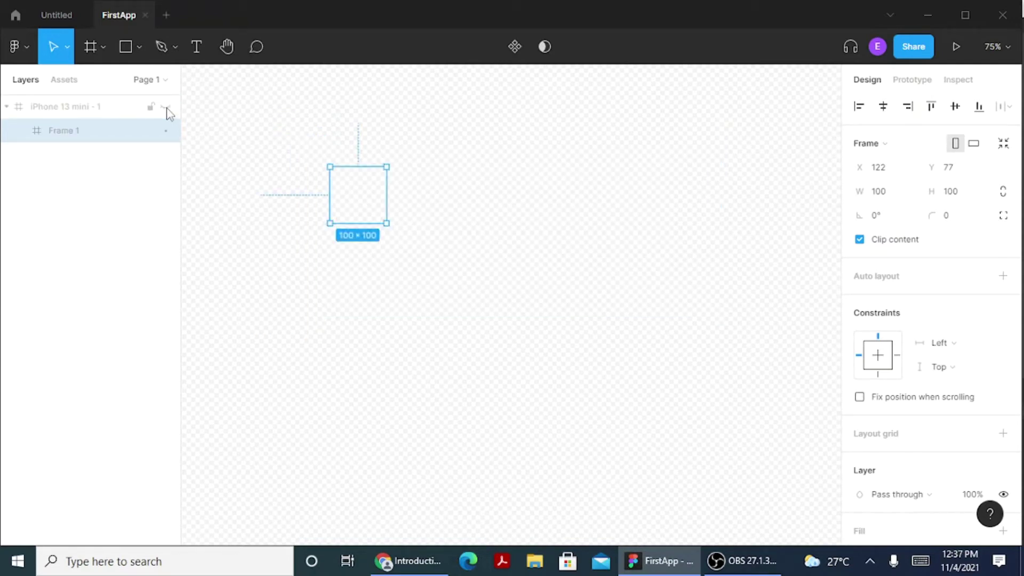
{"action": "left_click", "coordinate": [166, 107]}
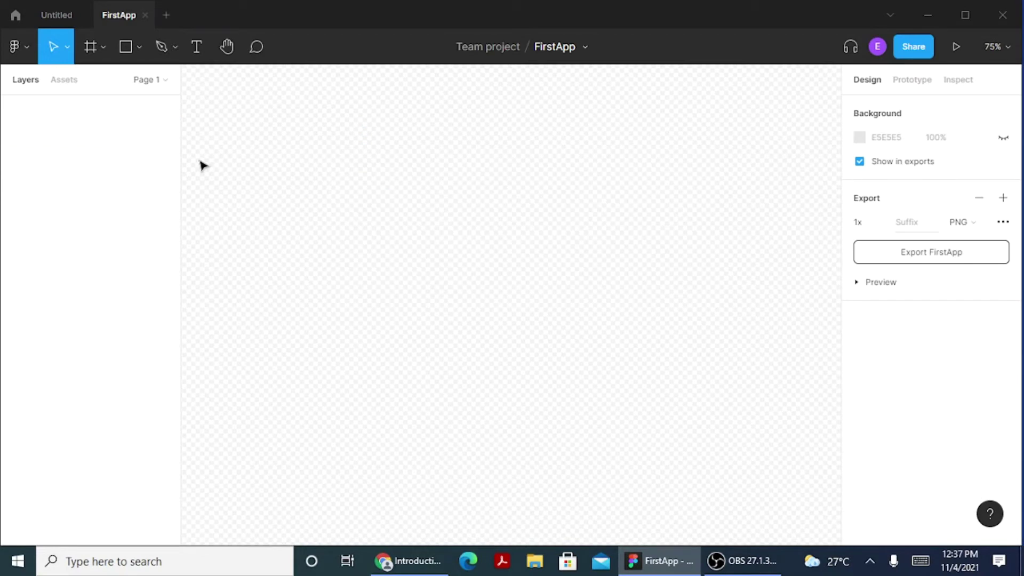
- Draw a rectangle of about 523 × 473 on the empty canvas and deselect it
{"action": "left_click", "coordinate": [130, 40]}
{"action": "left_click", "coordinate": [139, 46]}
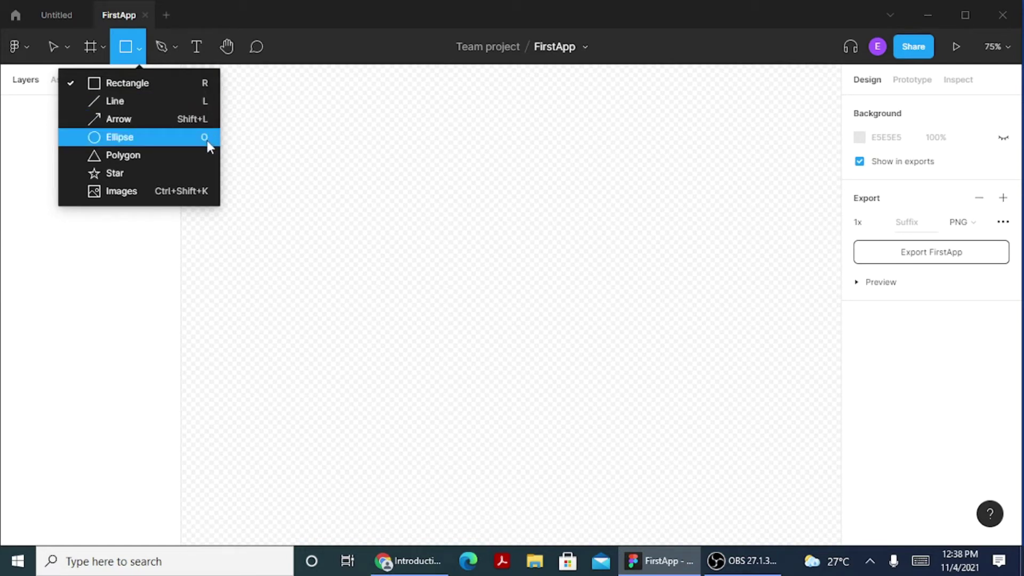
{"action": "left_click", "coordinate": [158, 85]}
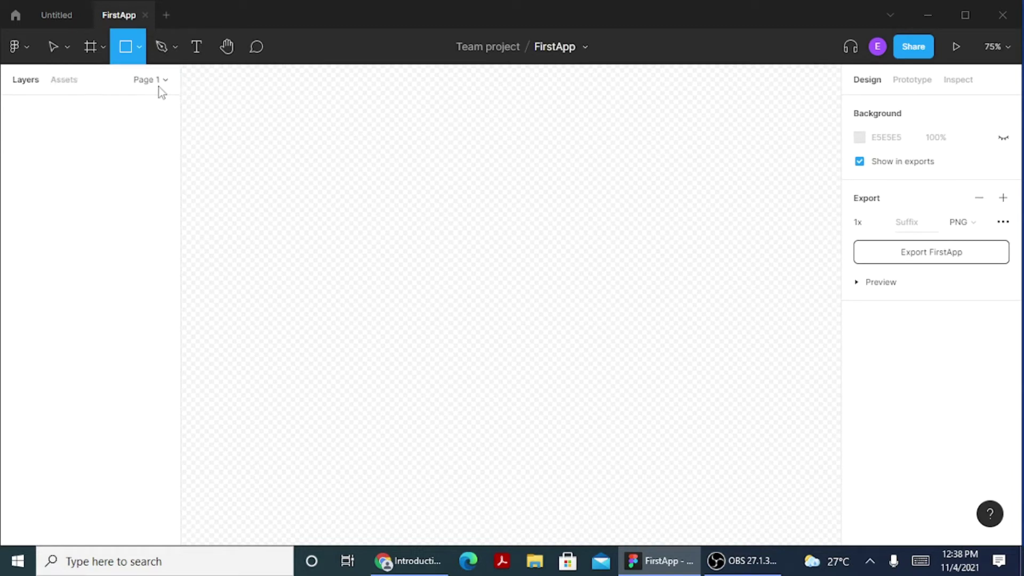
{"action": "left_click_drag", "start_coordinate": [243, 126], "coordinate": [256, 163]}
{"action": "left_click_drag", "start_coordinate": [311, 242], "coordinate": [538, 394]}
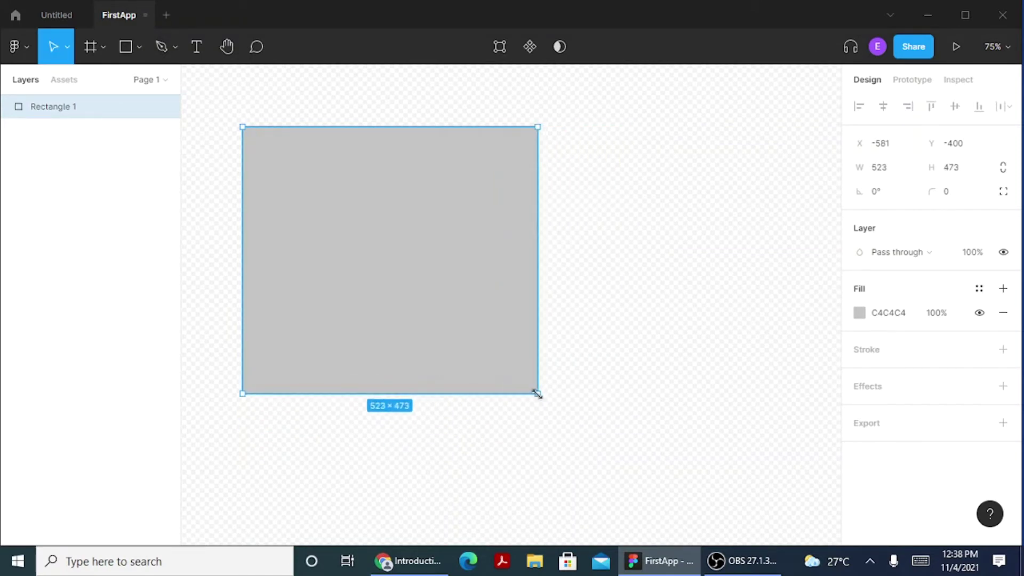
{"action": "left_click", "coordinate": [669, 400]}
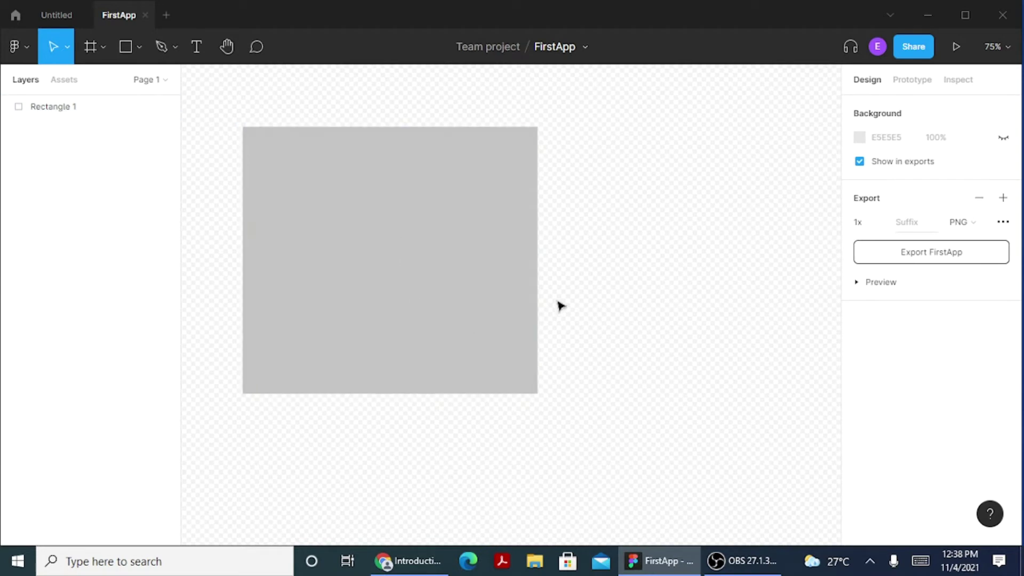
- Try a black inside stroke of weight 1 on the rectangle, toggling its visibility, and remove the stroke
{"action": "left_click", "coordinate": [458, 288]}
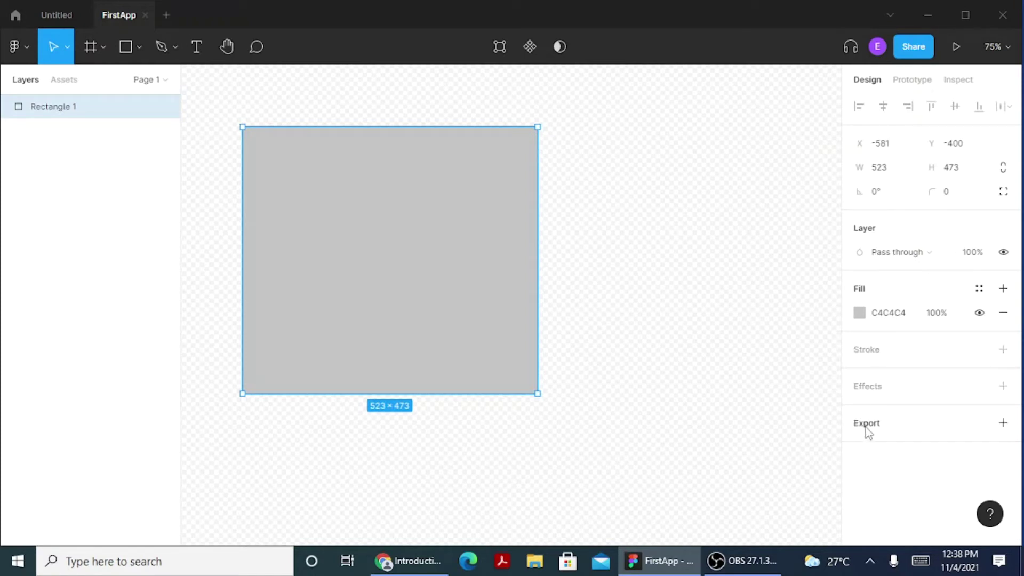
{"action": "left_click", "coordinate": [1003, 350]}
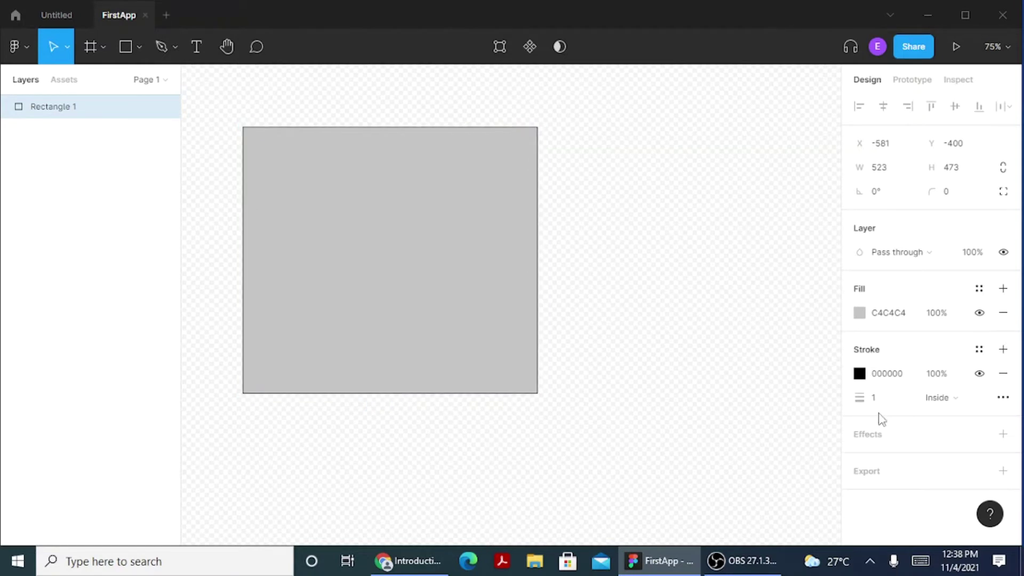
{"action": "left_click", "coordinate": [980, 373]}
{"action": "left_click", "coordinate": [980, 374]}
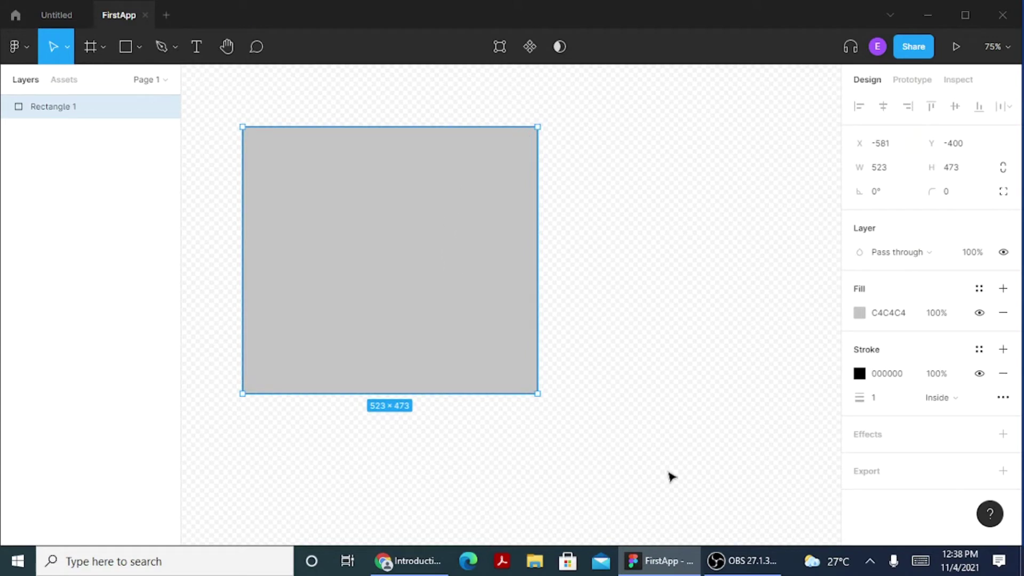
{"action": "left_click", "coordinate": [980, 375]}
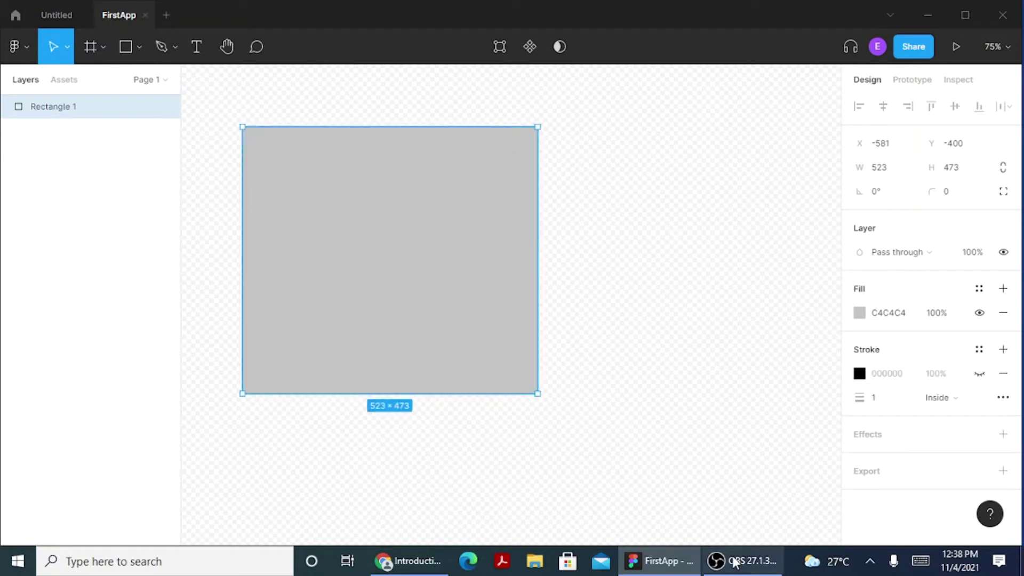
{"action": "left_click", "coordinate": [980, 374]}
{"action": "left_click", "coordinate": [1004, 373]}
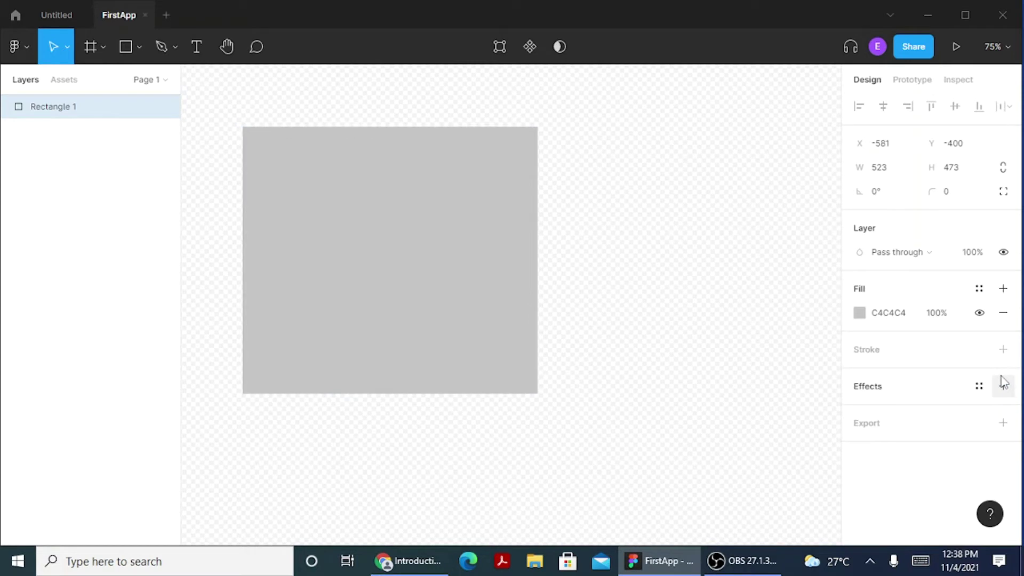
- Add an effect to the rectangle and try Drop shadow, Layer blur, Background blur and Inner shadow as its type
{"action": "left_click", "coordinate": [877, 387]}
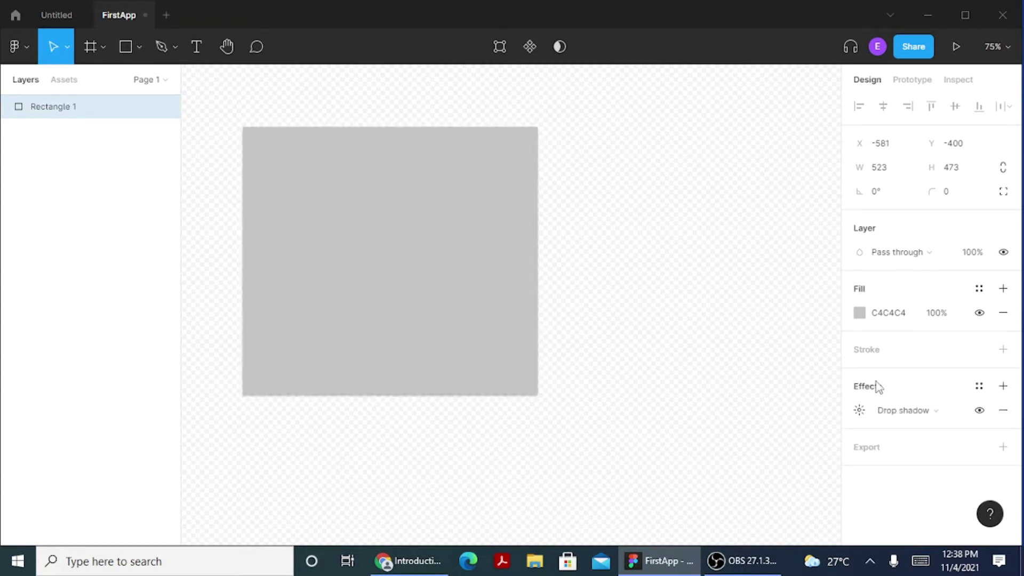
{"action": "left_click", "coordinate": [887, 416]}
{"action": "left_click", "coordinate": [905, 426]}
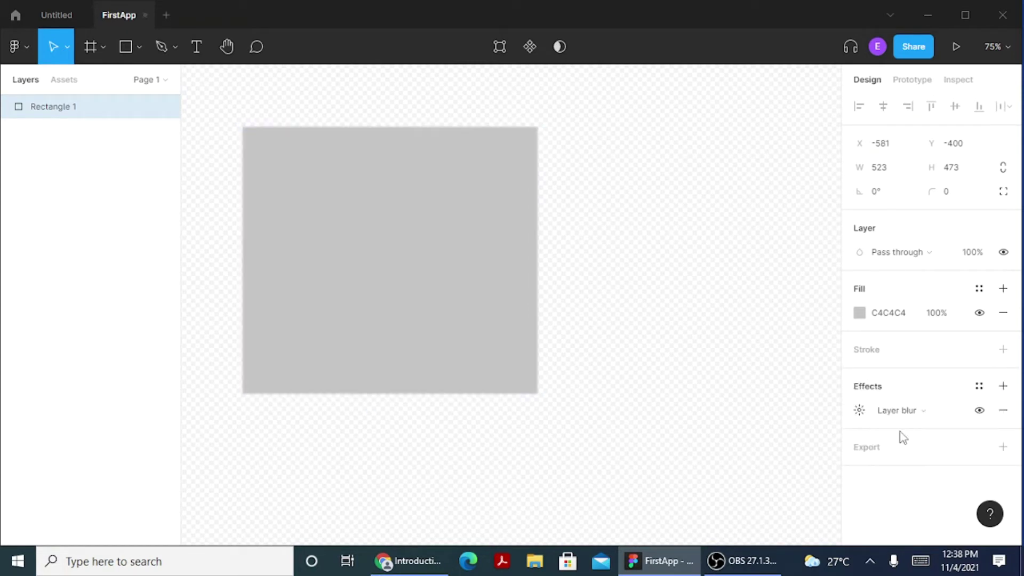
{"action": "left_click", "coordinate": [873, 414]}
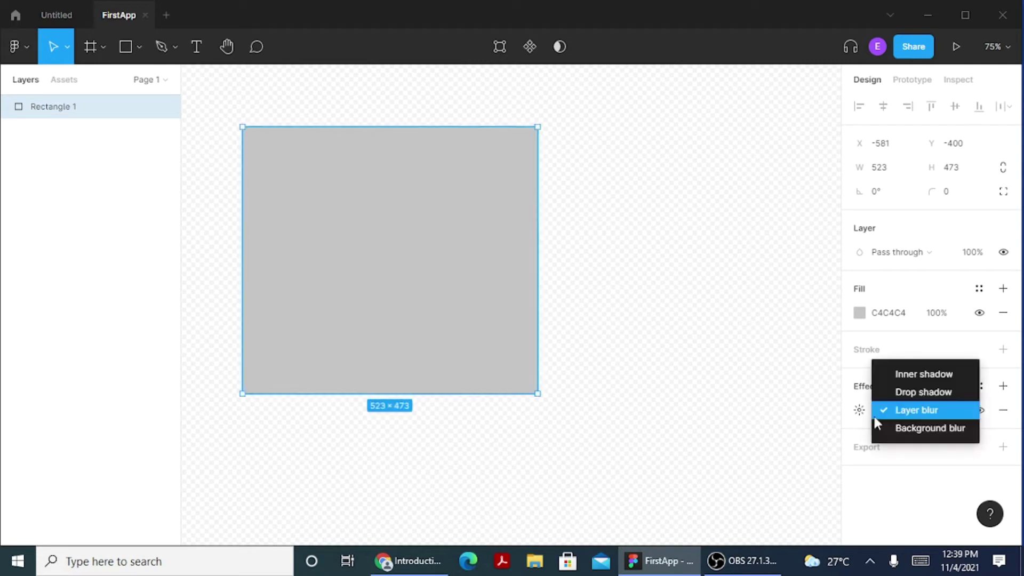
{"action": "left_click", "coordinate": [901, 433]}
{"action": "left_click", "coordinate": [907, 411]}
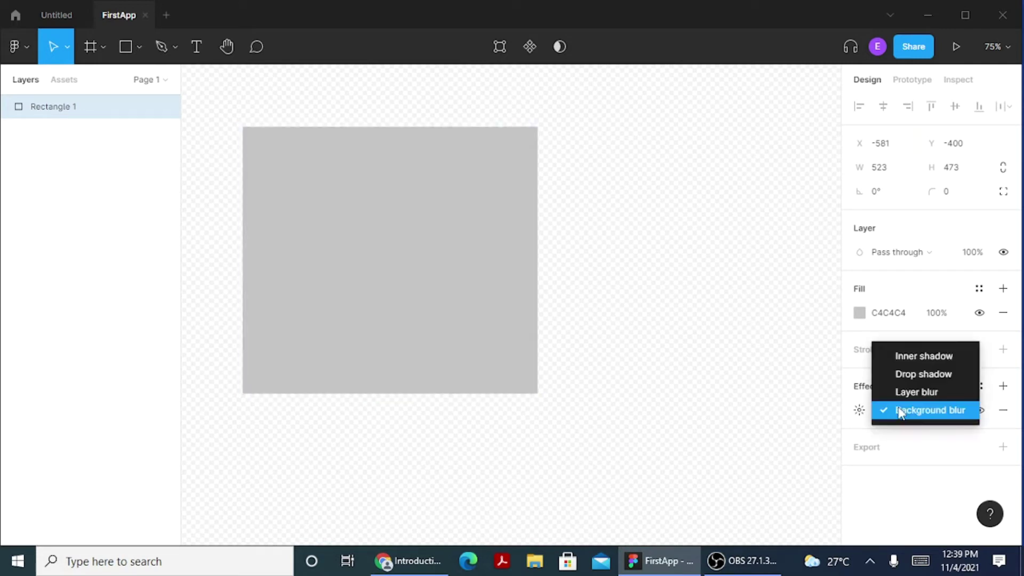
{"action": "left_click", "coordinate": [906, 354]}
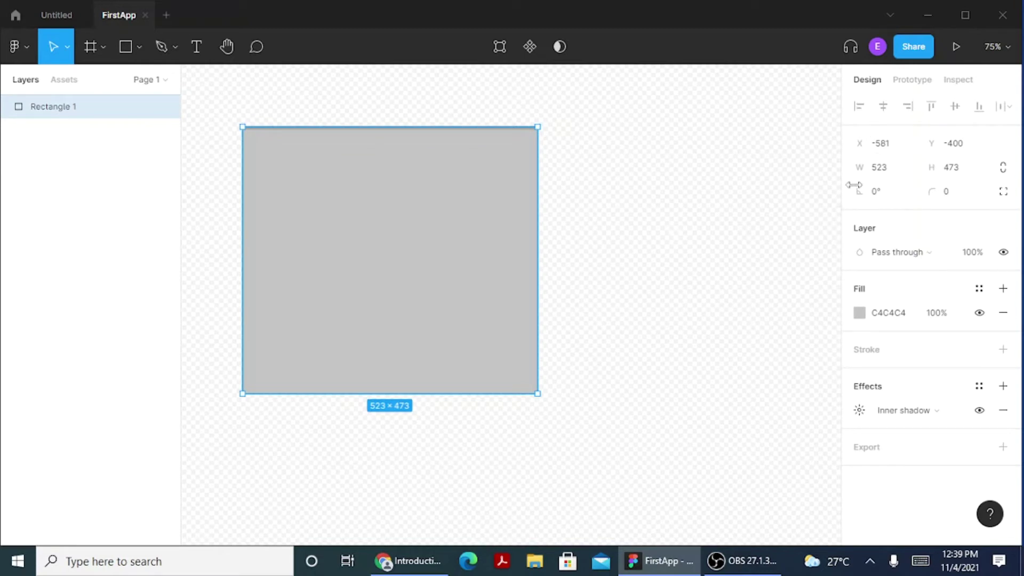
- Stretch the rectangle to about 798 × 603 and delete it
{"action": "left_click_drag", "start_coordinate": [541, 226], "coordinate": [692, 180]}
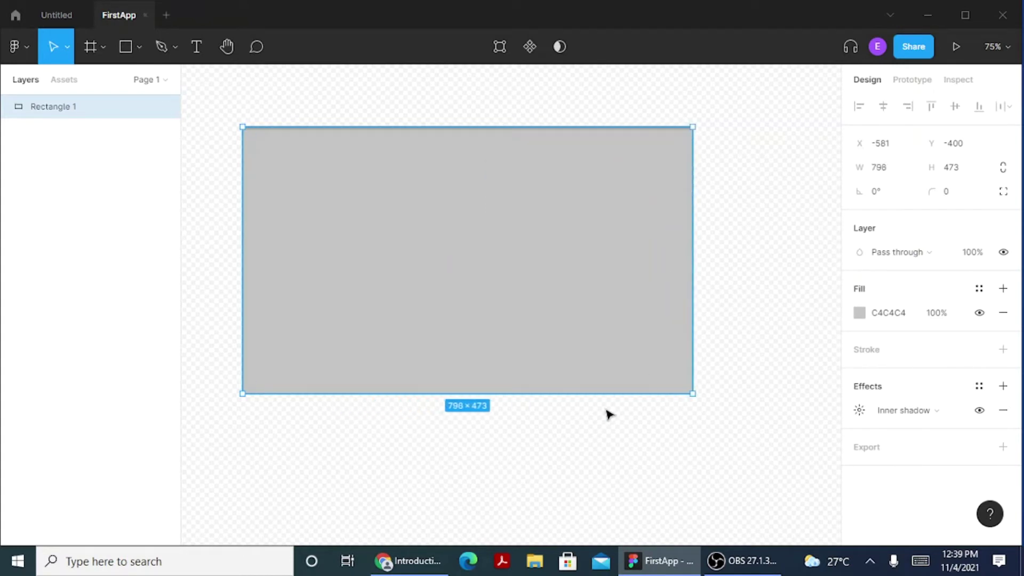
{"action": "left_click_drag", "start_coordinate": [604, 393], "coordinate": [619, 467]}
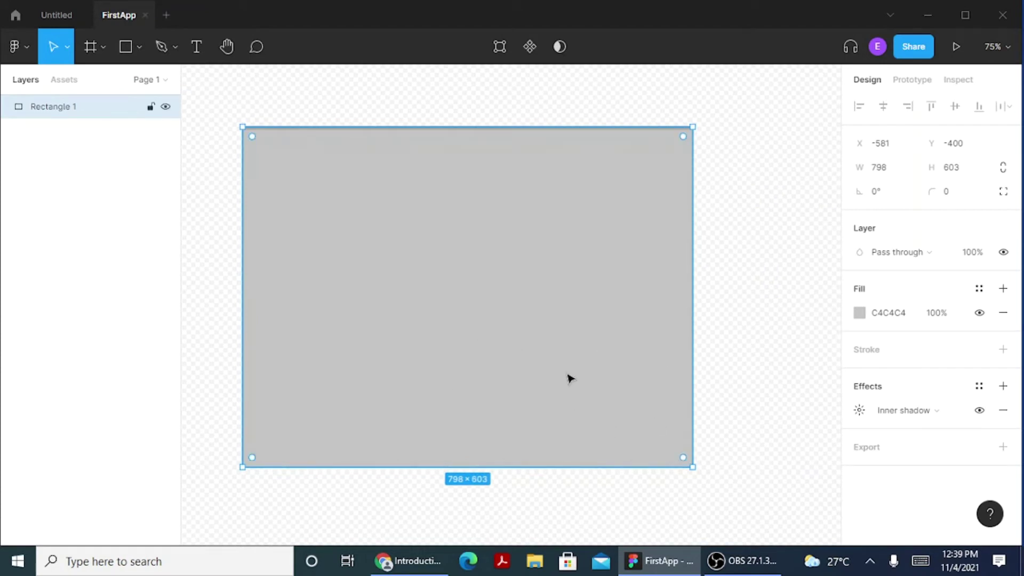
{"action": "key", "text": "Delete"}
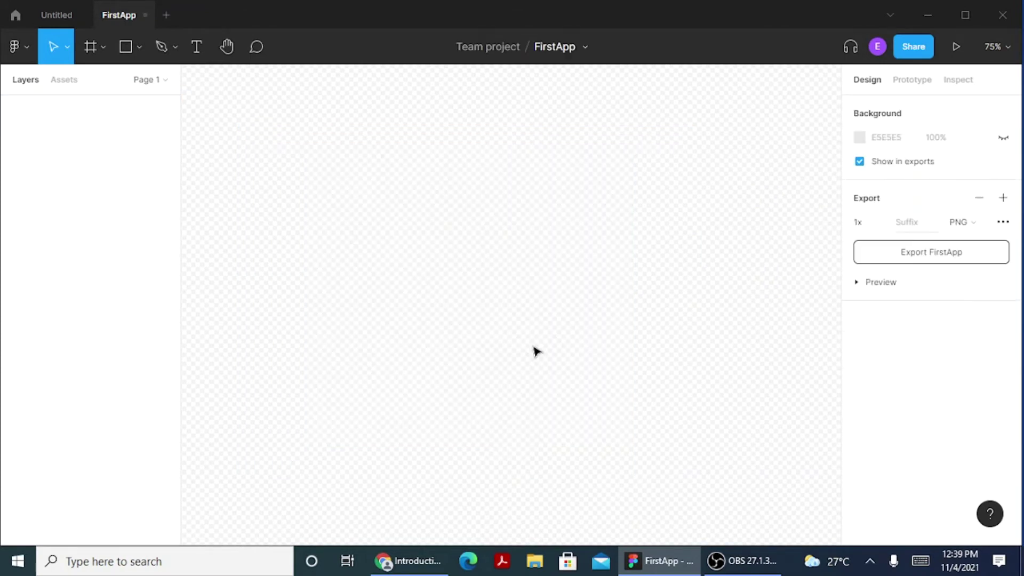
- Draw a nearly horizontal line about 460 long on the empty canvas and try a drop shadow on it
{"action": "left_click", "coordinate": [140, 46]}
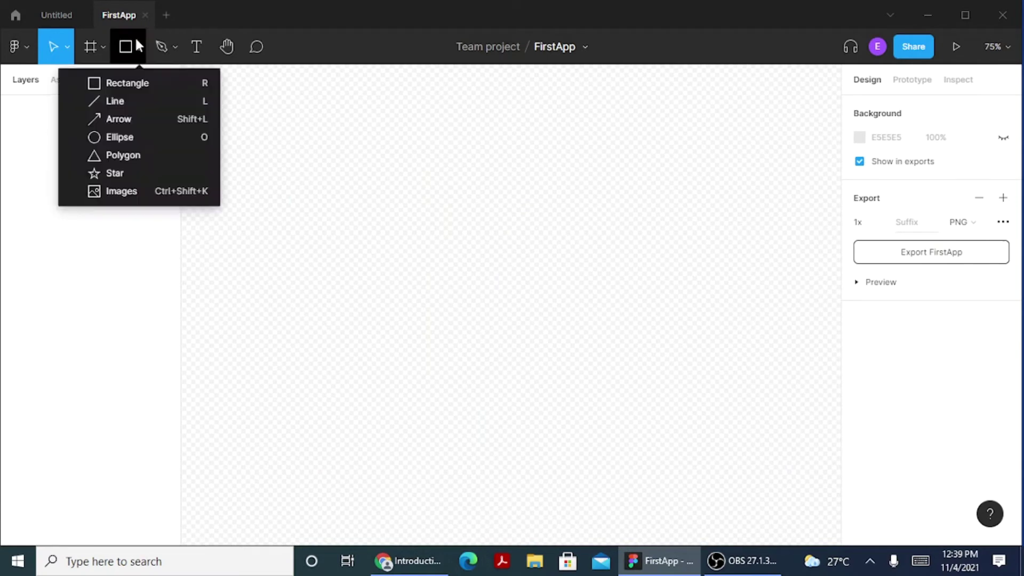
{"action": "left_click", "coordinate": [130, 101]}
{"action": "left_click_drag", "start_coordinate": [280, 218], "coordinate": [538, 222]}
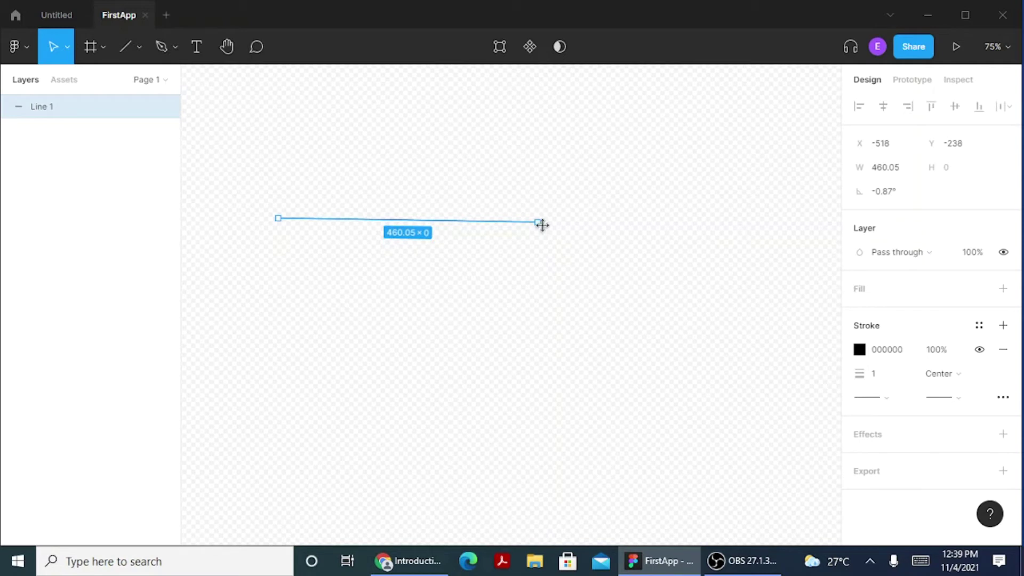
{"action": "left_click", "coordinate": [526, 246]}
{"action": "left_click", "coordinate": [531, 223]}
{"action": "left_click", "coordinate": [888, 437]}
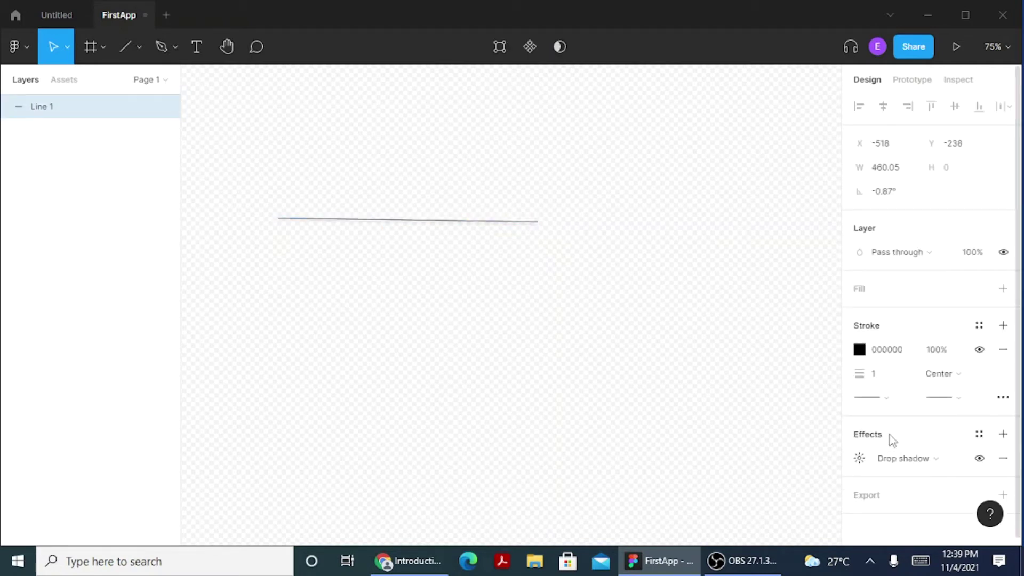
{"action": "left_click", "coordinate": [875, 498]}
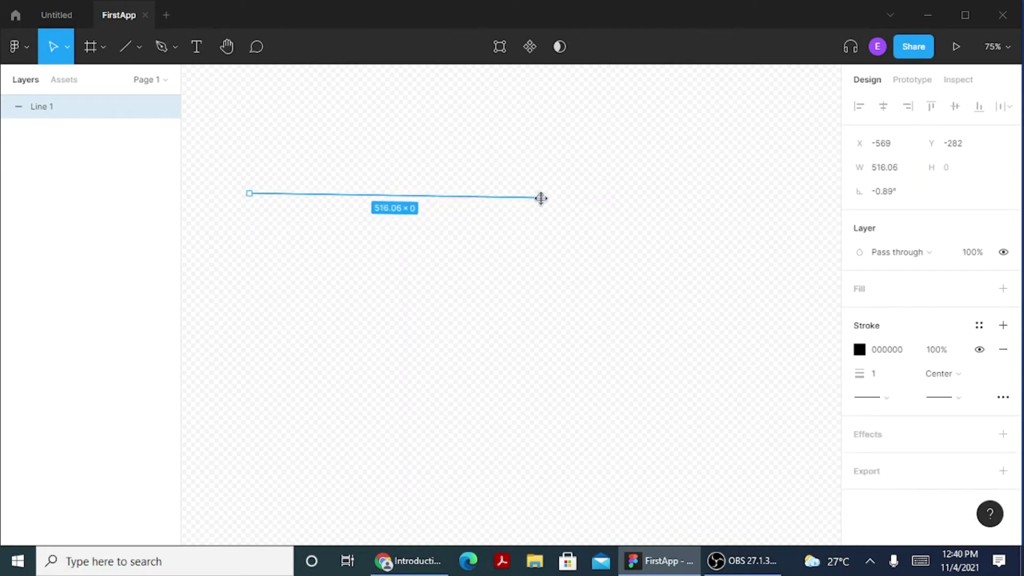
- Try swinging the line's right endpoint downward and moving the line, and undo these changes
{"action": "left_click_drag", "start_coordinate": [541, 200], "coordinate": [458, 385]}
{"action": "left_click_drag", "start_coordinate": [497, 337], "coordinate": [571, 373]}
{"action": "key", "text": "ctrl+z"}
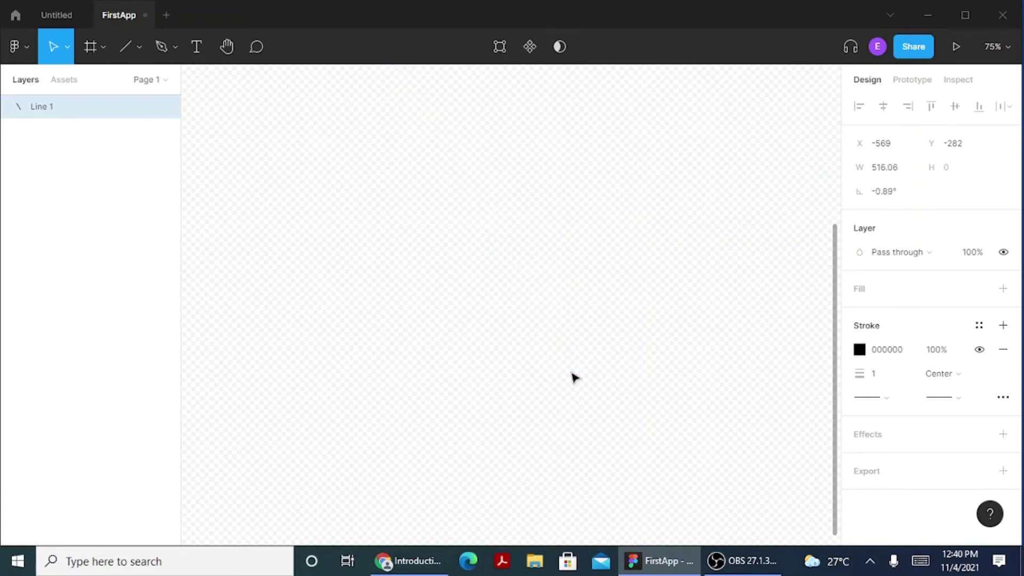
{"action": "key", "text": "Escape"}
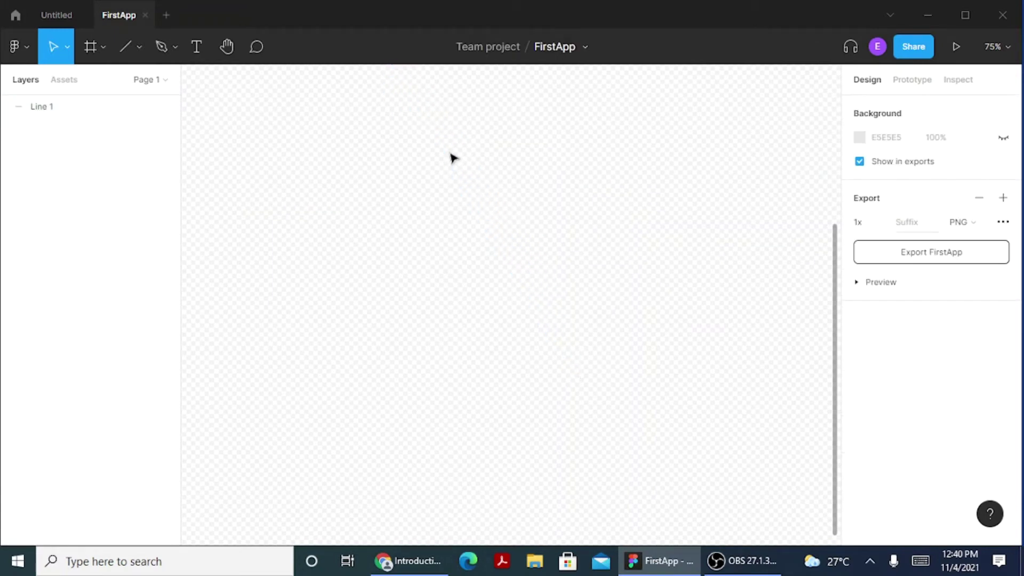
{"action": "left_click_drag", "start_coordinate": [836, 282], "coordinate": [830, 85]}
{"action": "key", "text": "ctrl+z"}
- Draw an arrow about 579 long, sloping slightly down to the right across the upper canvas, and deselect it
{"action": "left_click", "coordinate": [139, 46]}
{"action": "left_click", "coordinate": [133, 126]}
{"action": "left_click_drag", "start_coordinate": [250, 180], "coordinate": [576, 204]}
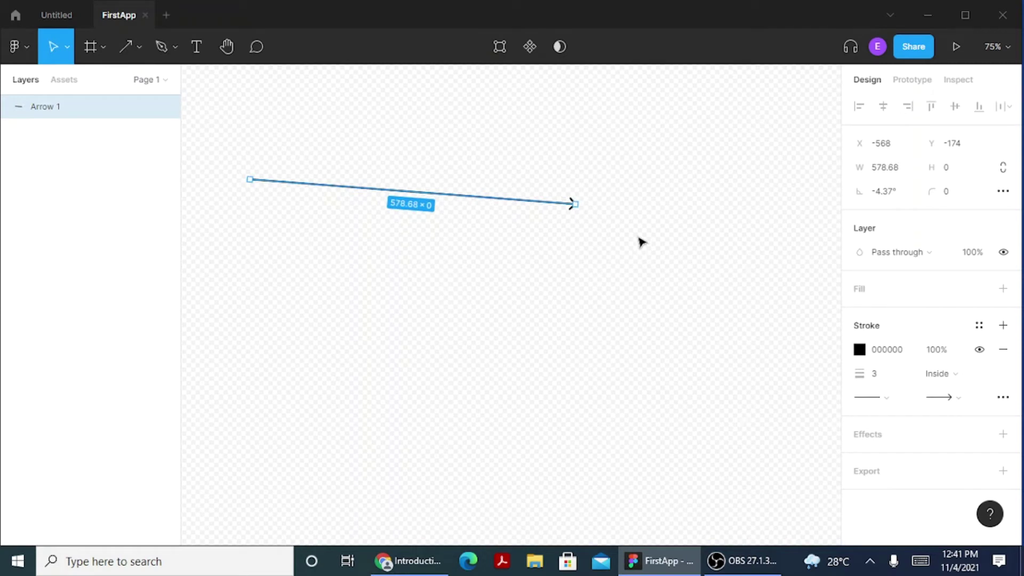
{"action": "left_click", "coordinate": [441, 295]}
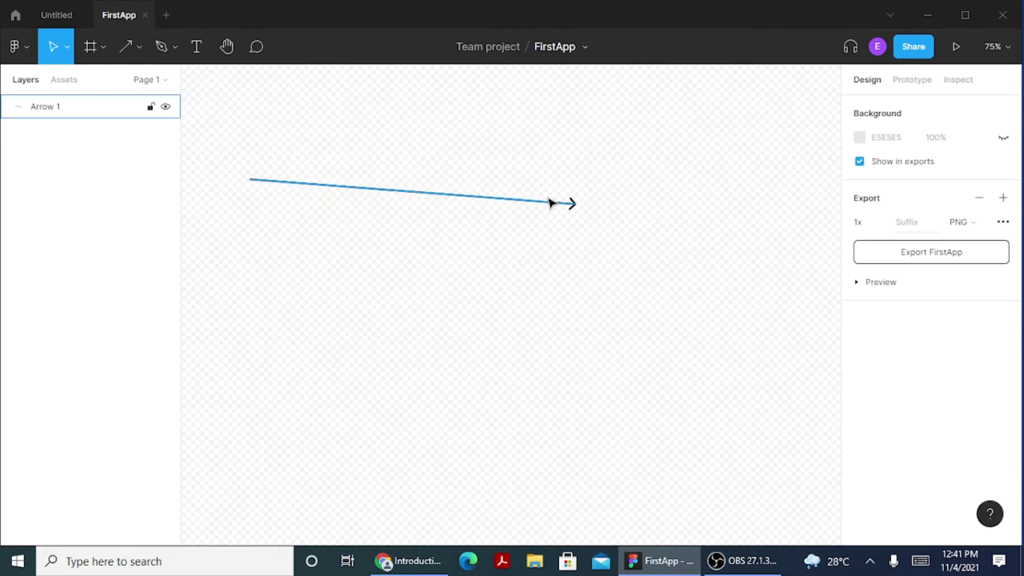
- Try a corner smoothing of 12% on the arrow, return it to 0% and close the corner smoothing settings
{"action": "left_click", "coordinate": [572, 202]}
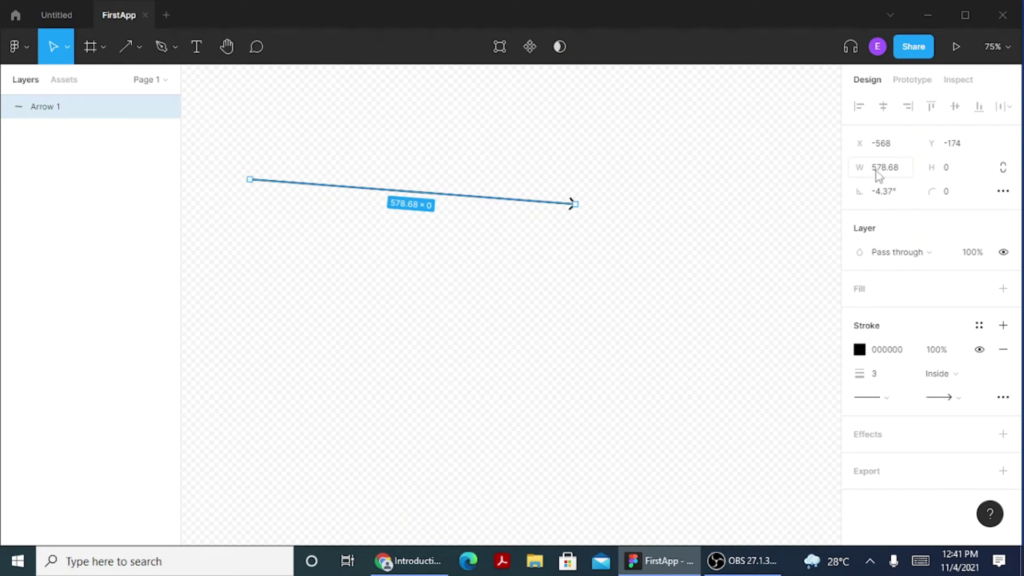
{"action": "left_click", "coordinate": [1003, 192]}
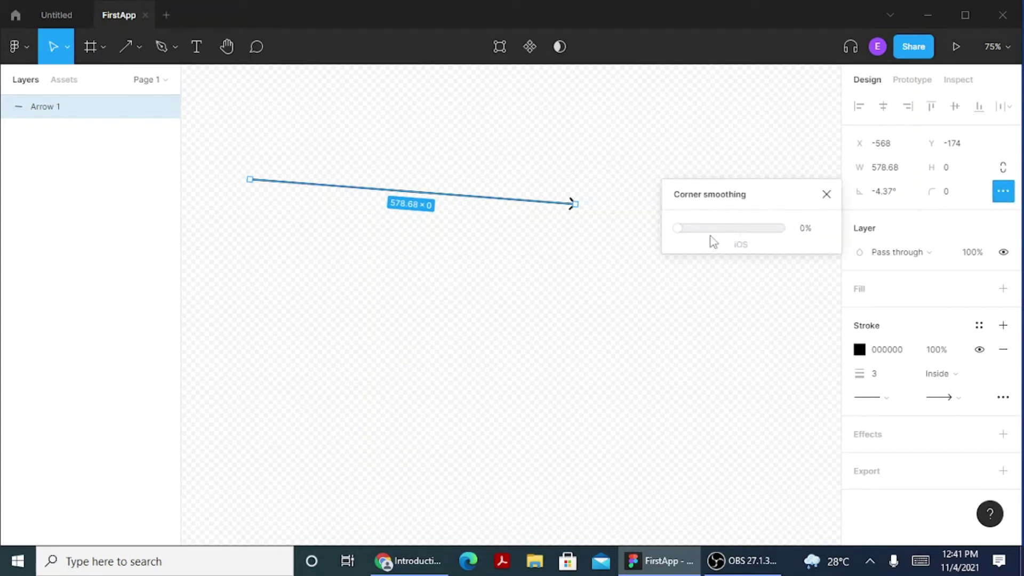
{"action": "mouse_move", "coordinate": [684, 231]}
{"action": "left_mouse_down"}
{"action": "mouse_move", "coordinate": [786, 236]}
{"action": "mouse_move", "coordinate": [686, 233]}
{"action": "left_mouse_up"}
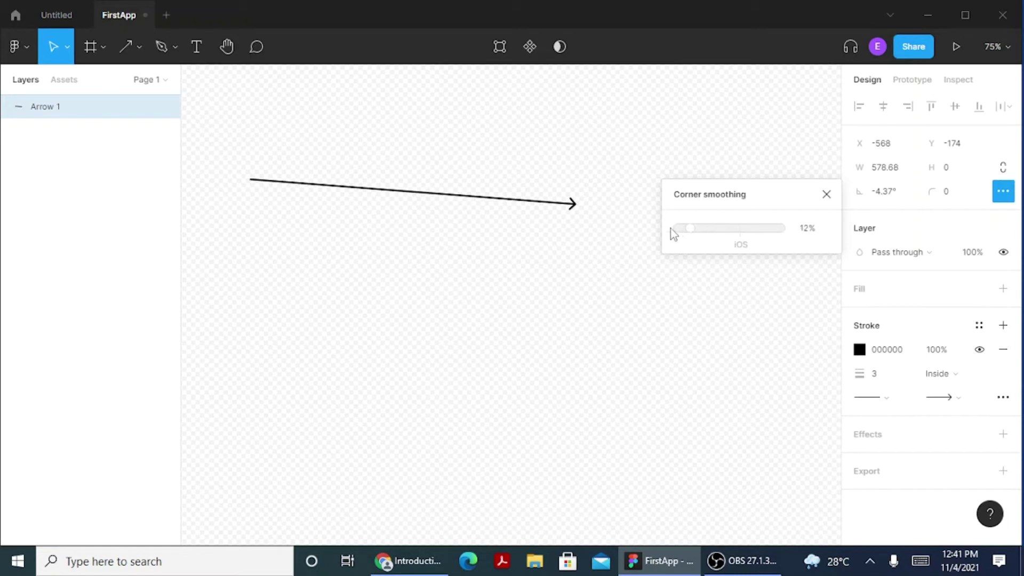
{"action": "left_click_drag", "start_coordinate": [609, 234], "coordinate": [609, 233]}
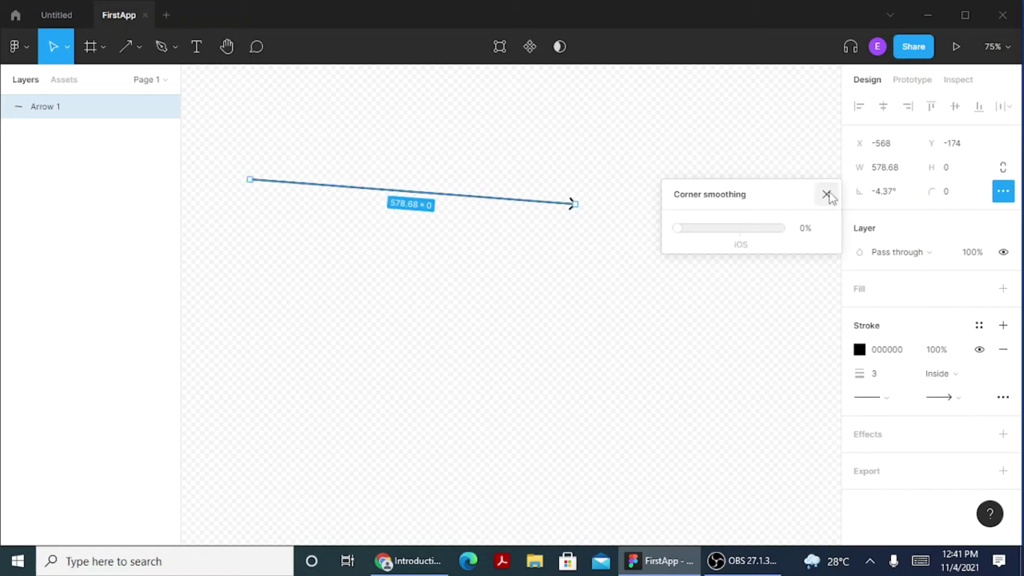
{"action": "left_click", "coordinate": [827, 195]}
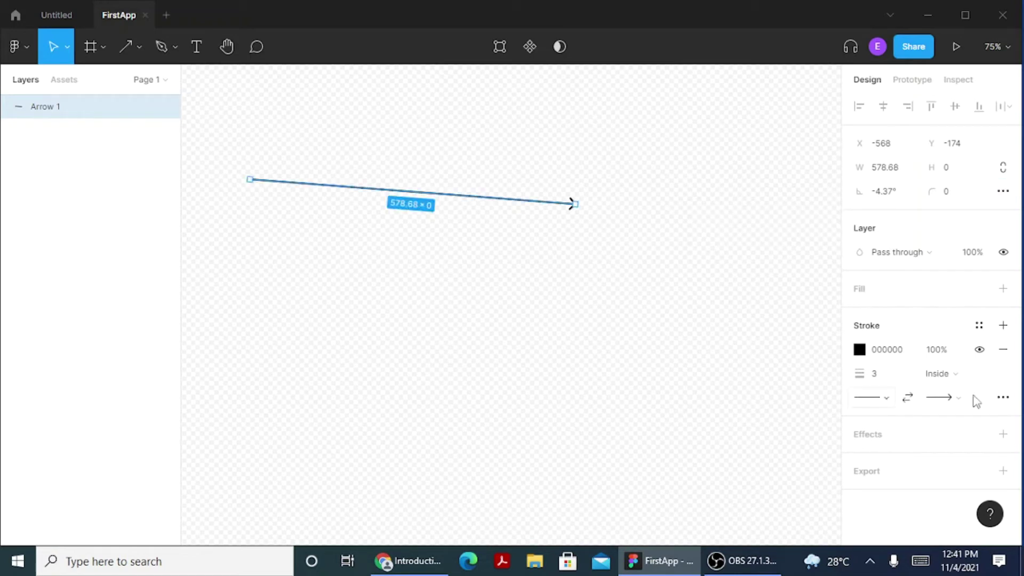
{"action": "key", "text": "Escape"}
- Give the arrow two drop shadow effects and set its end cap to Triangle arrow
{"action": "left_click", "coordinate": [570, 206]}
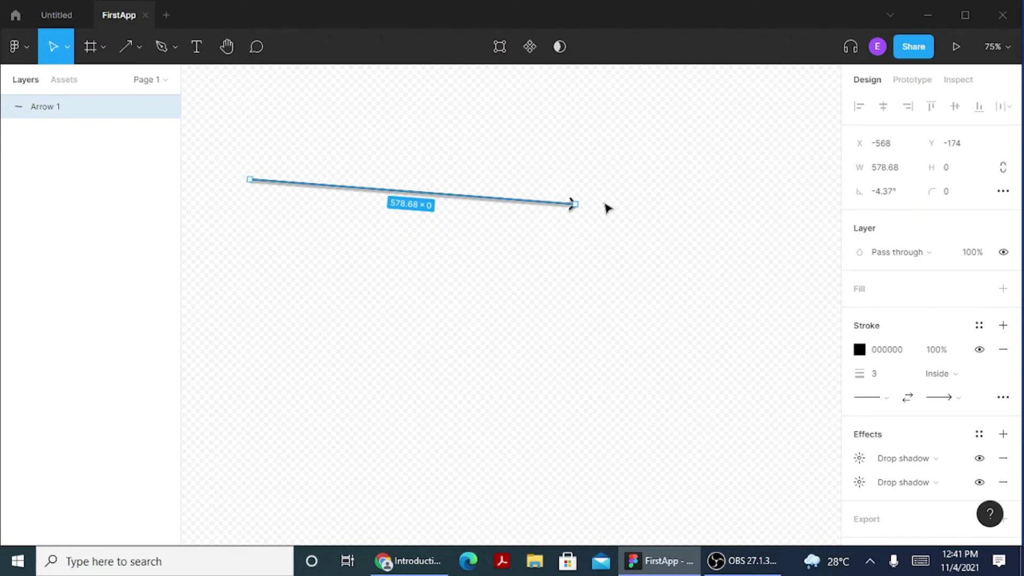
{"action": "left_click", "coordinate": [962, 402]}
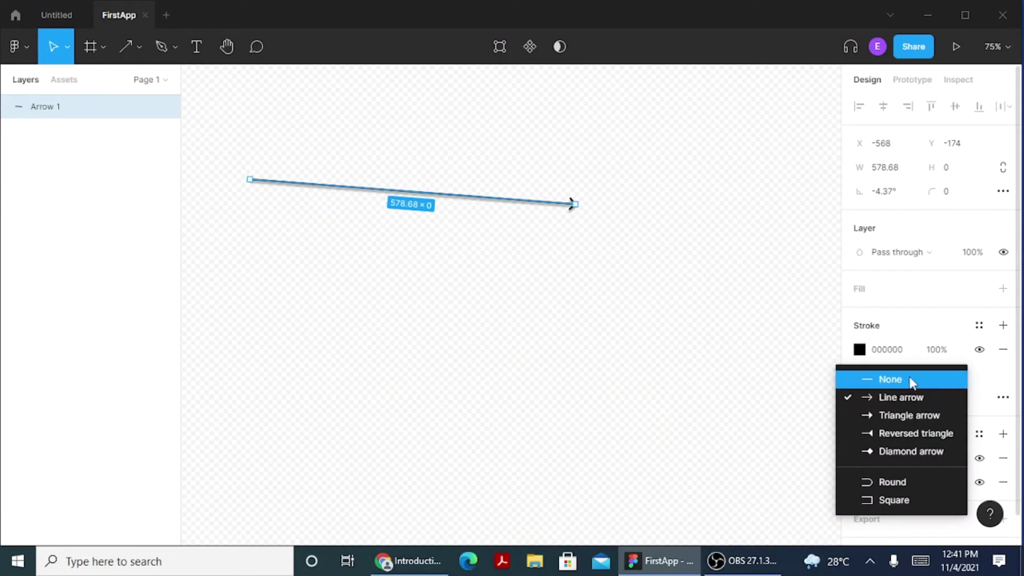
{"action": "left_click", "coordinate": [914, 418]}
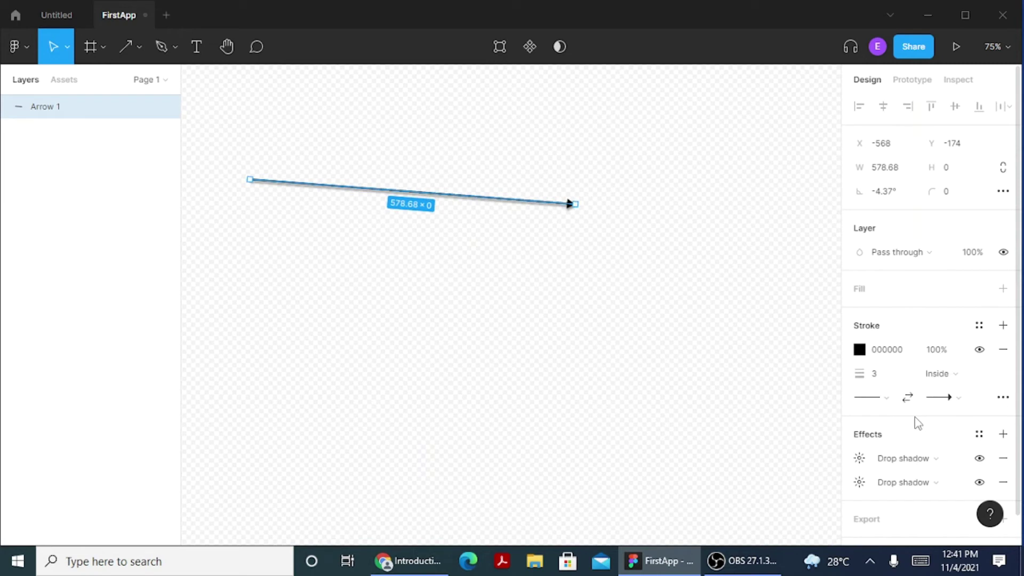
{"action": "left_click", "coordinate": [627, 315]}
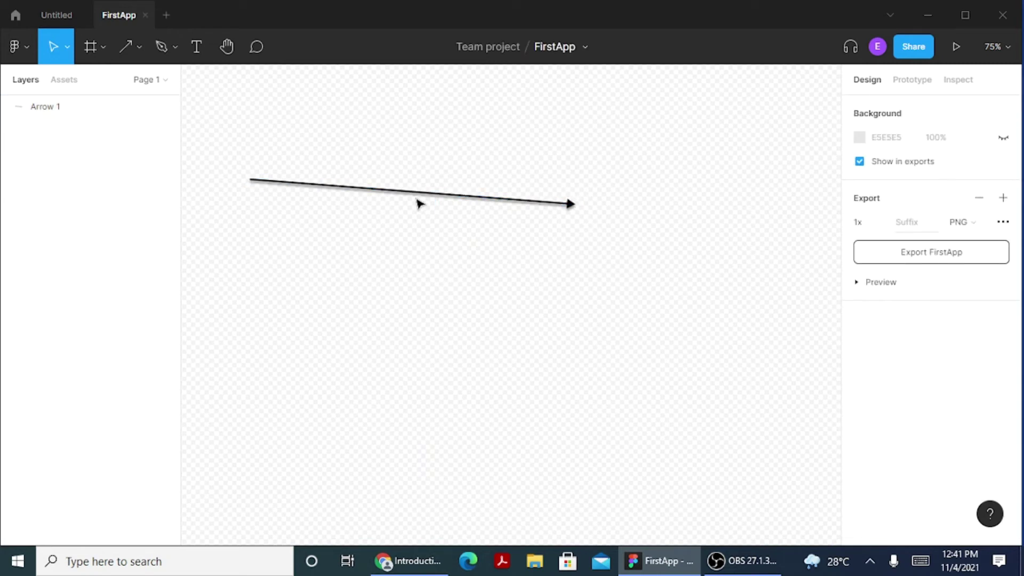
- Change the arrow's end cap to Reversed triangle and deselect the arrow to view the head
{"action": "left_click", "coordinate": [421, 201]}
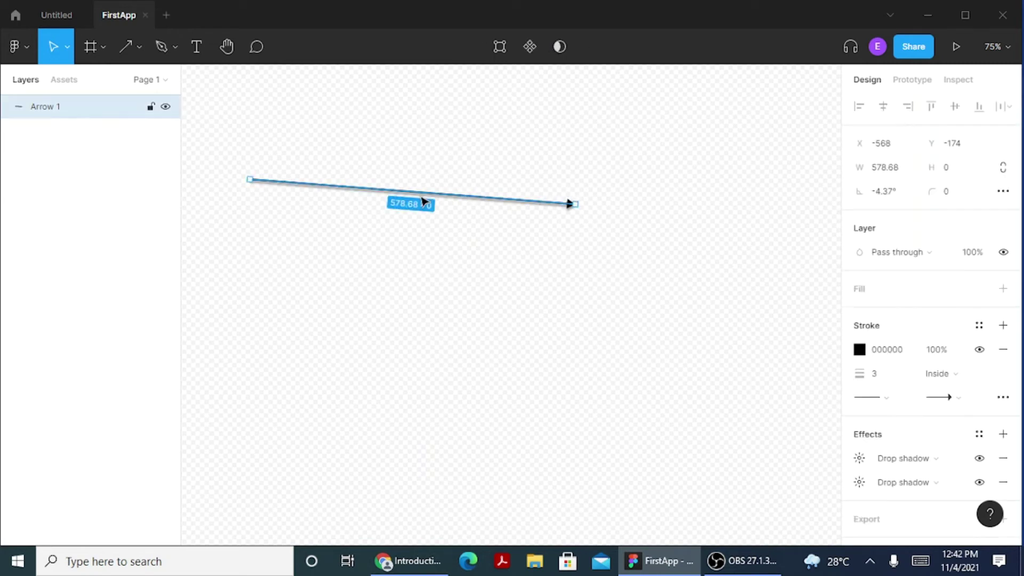
{"action": "left_click", "coordinate": [958, 398]}
{"action": "left_click", "coordinate": [948, 420]}
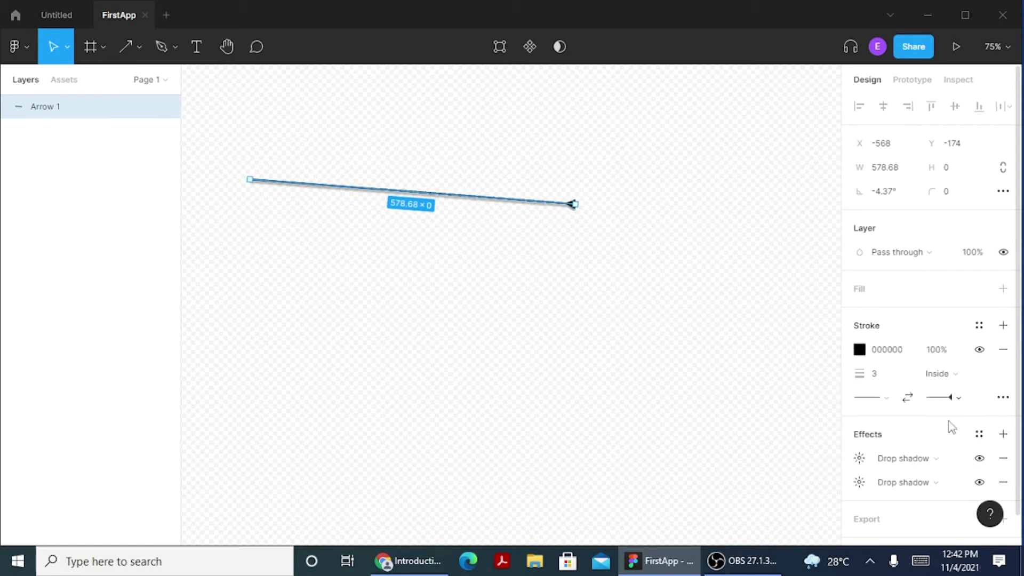
{"action": "left_click", "coordinate": [666, 262]}
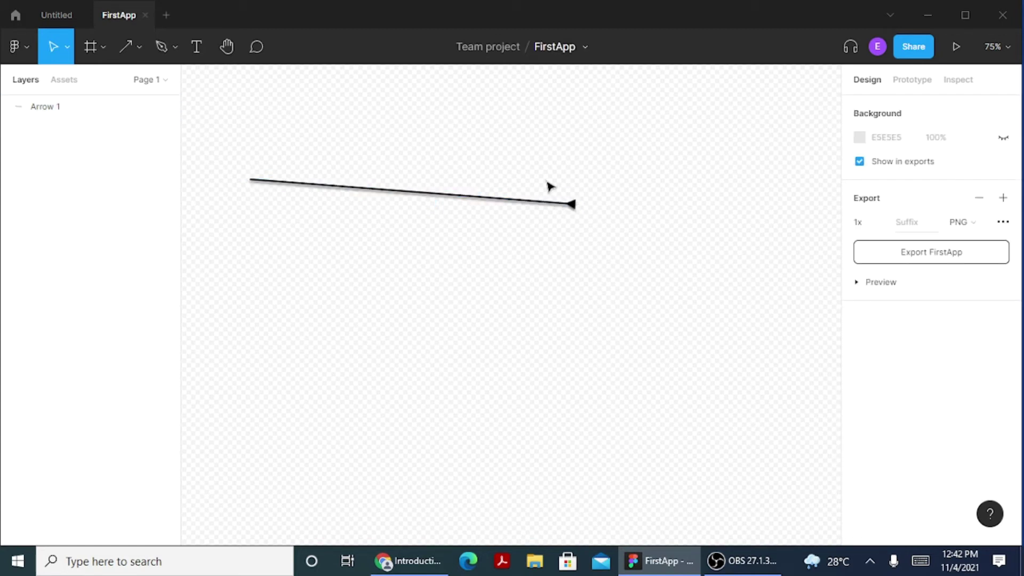
- Switch the arrow's end cap to Diamond arrow and deselect it to view the head
{"action": "left_click", "coordinate": [549, 207]}
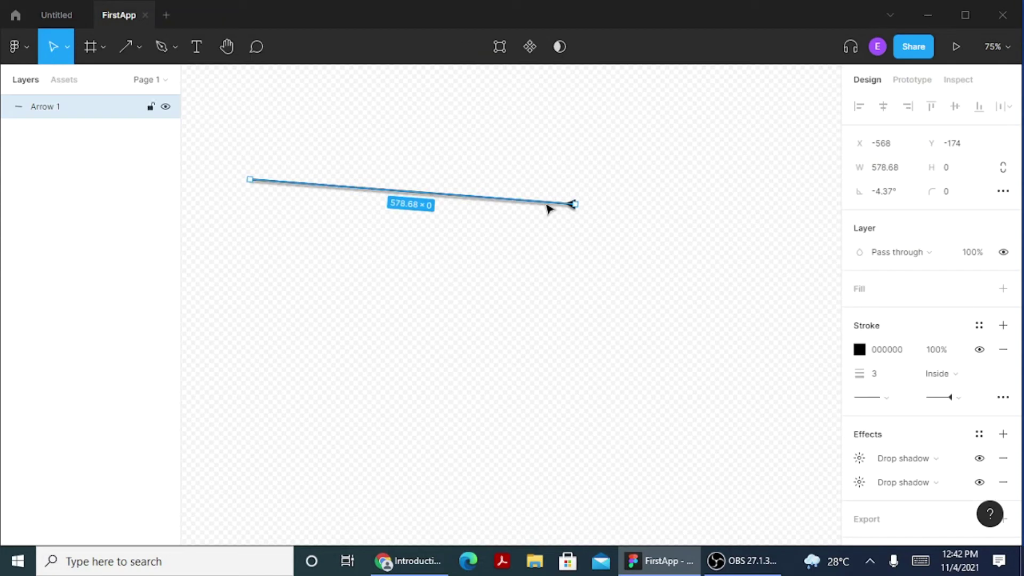
{"action": "left_click", "coordinate": [960, 399]}
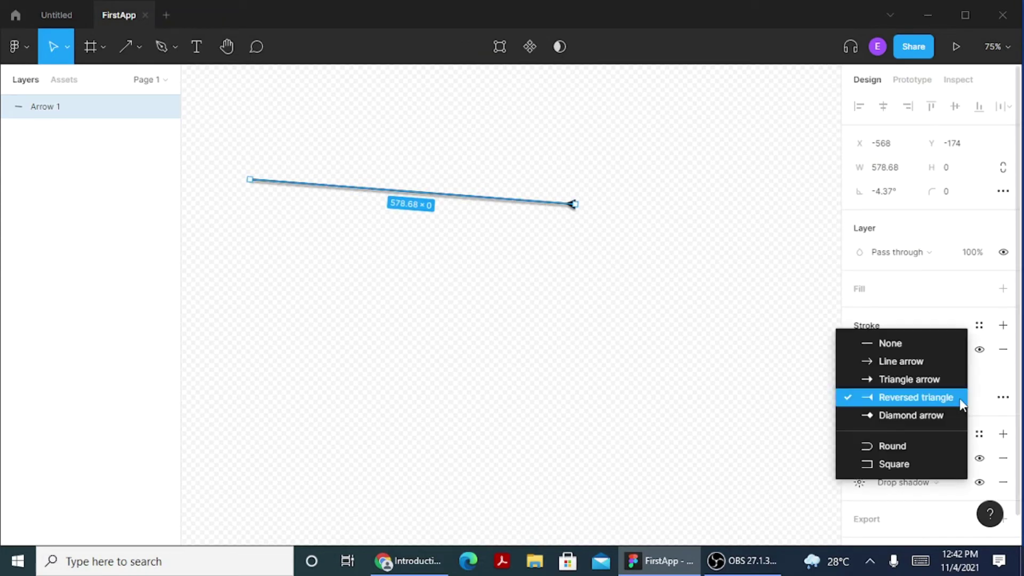
{"action": "left_click", "coordinate": [912, 415]}
{"action": "left_click", "coordinate": [571, 339]}
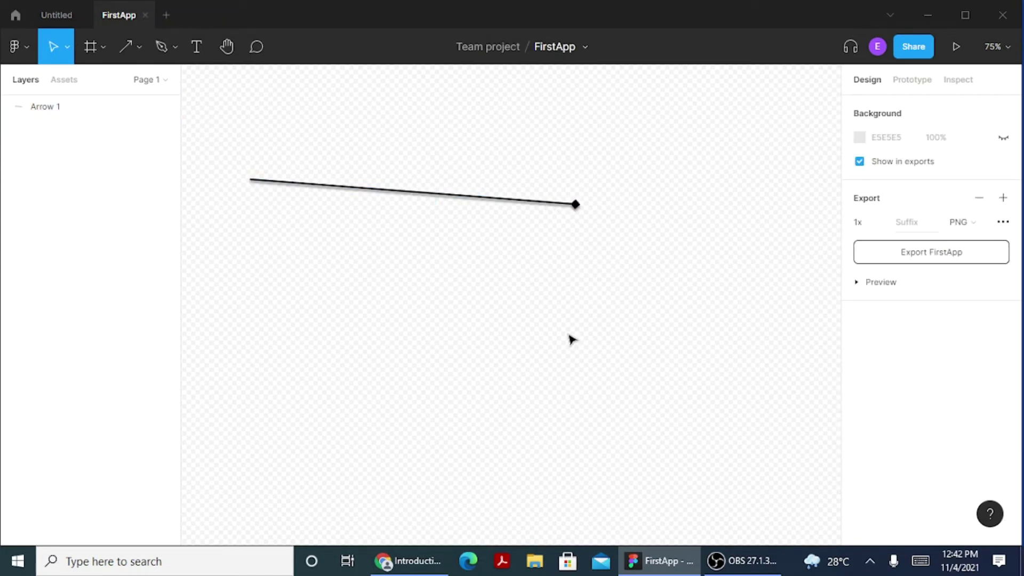
- Set the arrow's end cap to Round, view it deselected and reselect the arrow
{"action": "left_click", "coordinate": [543, 205]}
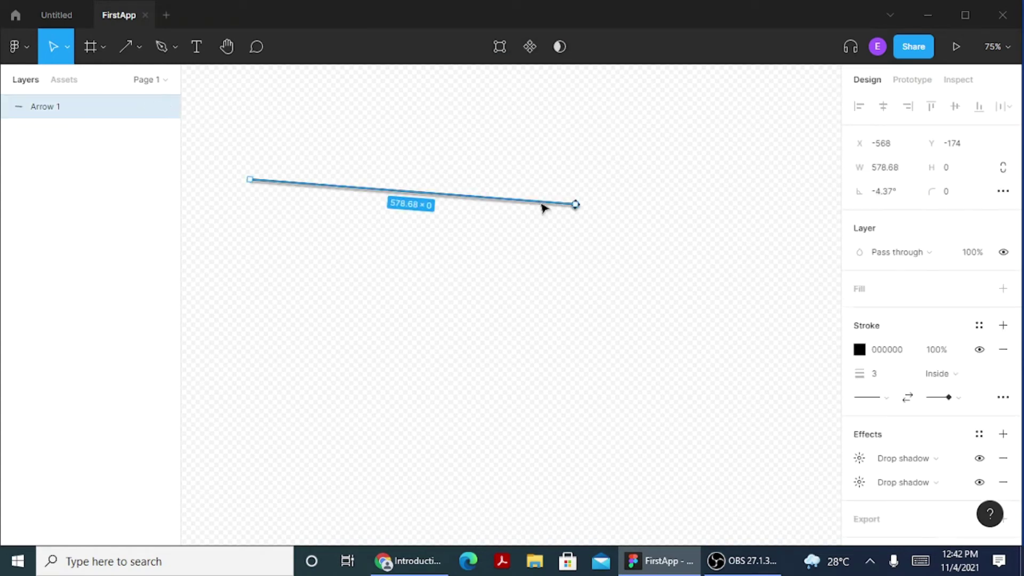
{"action": "left_click", "coordinate": [961, 399]}
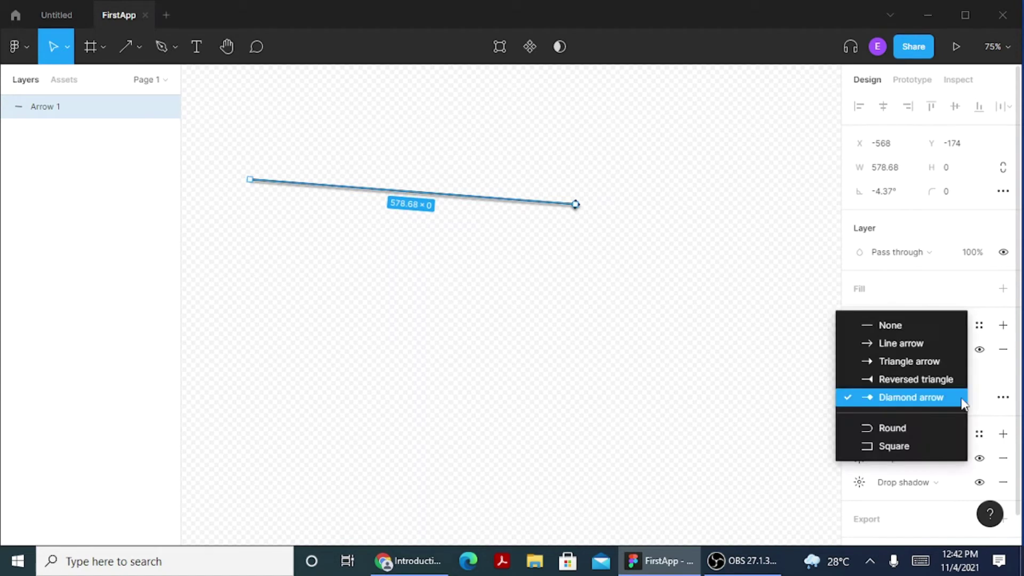
{"action": "left_click", "coordinate": [888, 429]}
{"action": "left_click", "coordinate": [610, 292]}
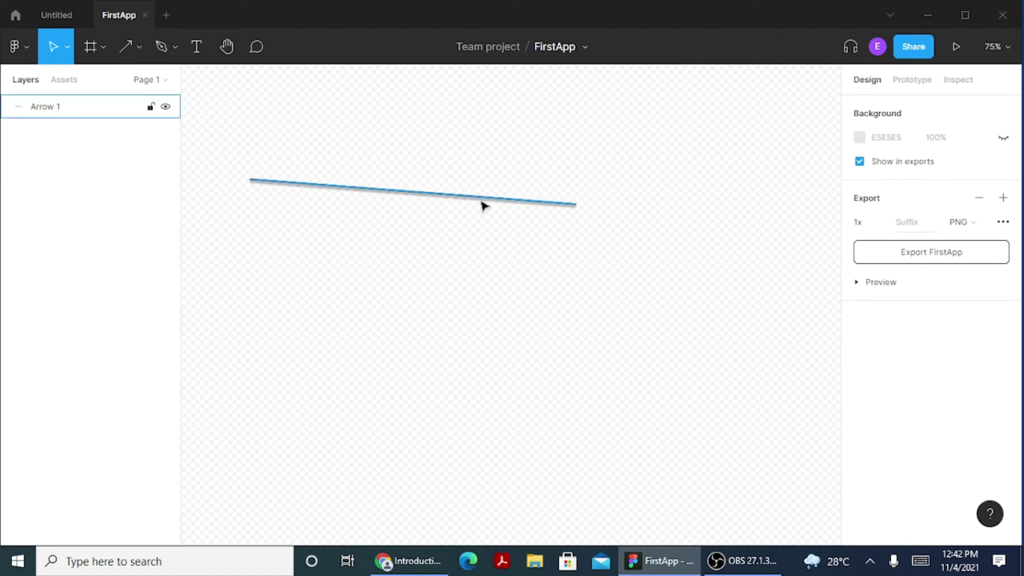
{"action": "left_click", "coordinate": [532, 202]}
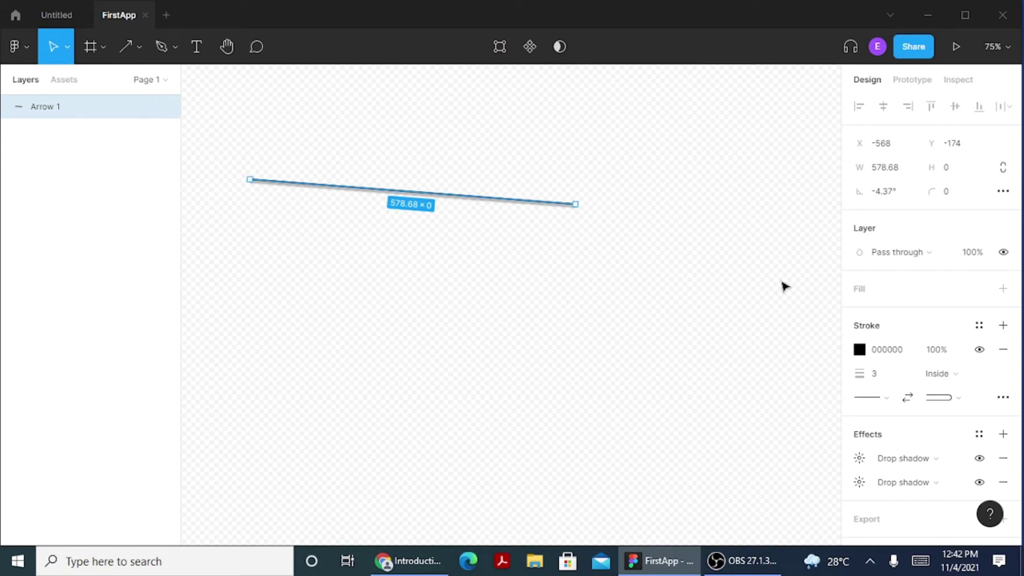
- Set the arrow's end cap to Square, view it deselected and reselect the arrow
{"action": "left_click", "coordinate": [963, 402]}
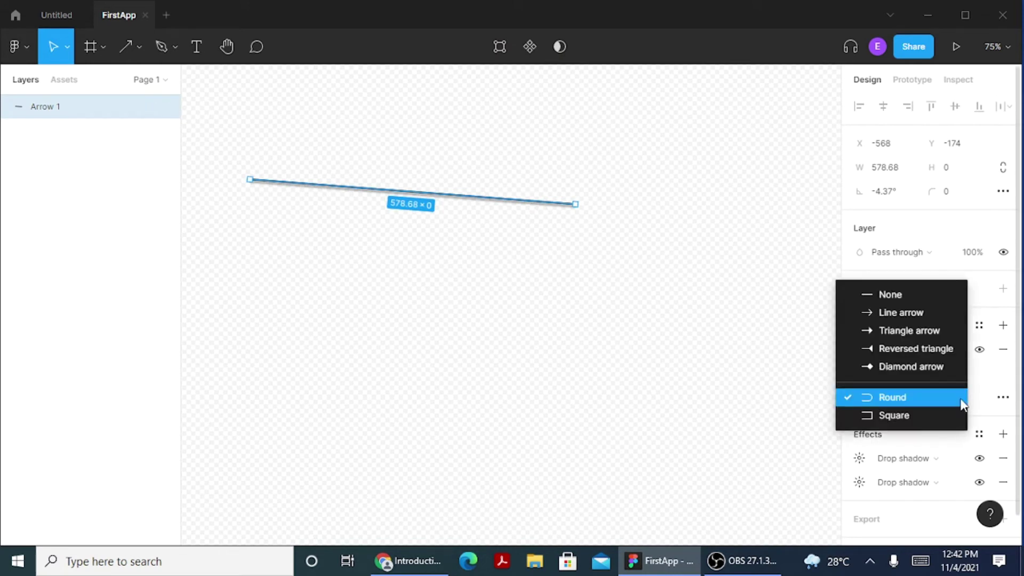
{"action": "left_click", "coordinate": [931, 425]}
{"action": "left_click", "coordinate": [648, 271]}
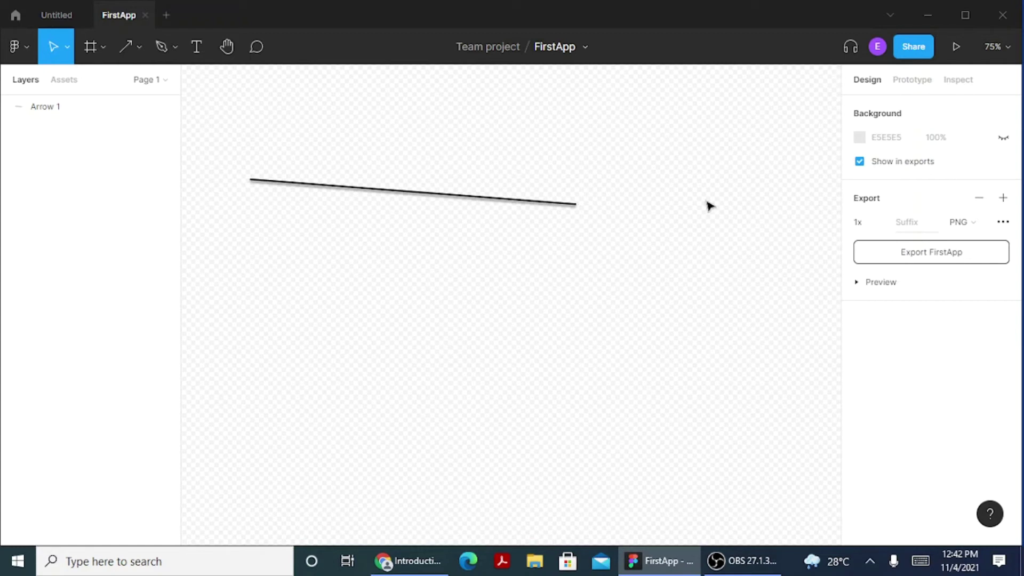
{"action": "left_click", "coordinate": [536, 205]}
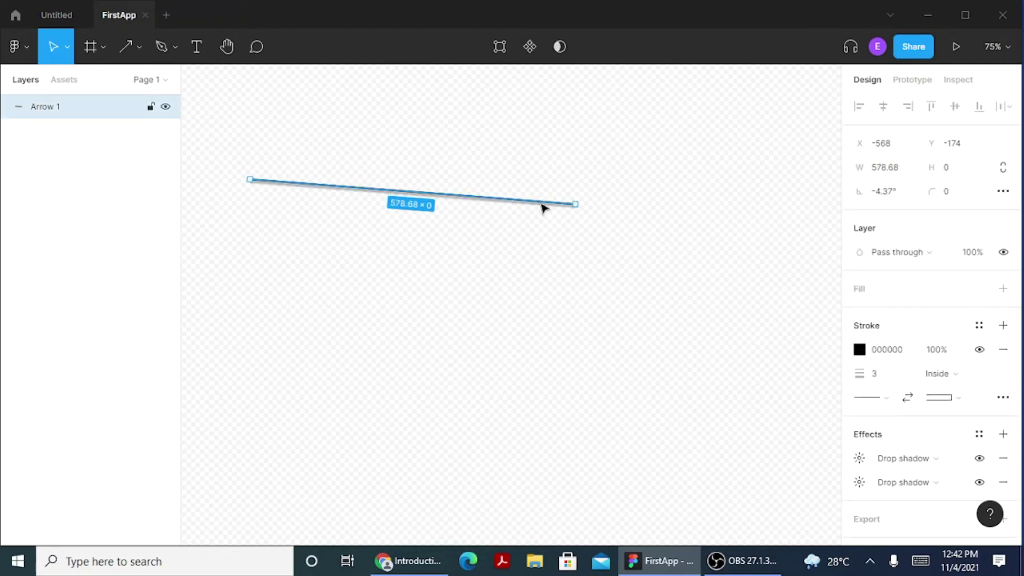
- Set the arrow's end cap to Line arrow, leaving the stroke alignment at Inside
{"action": "left_click", "coordinate": [980, 380]}
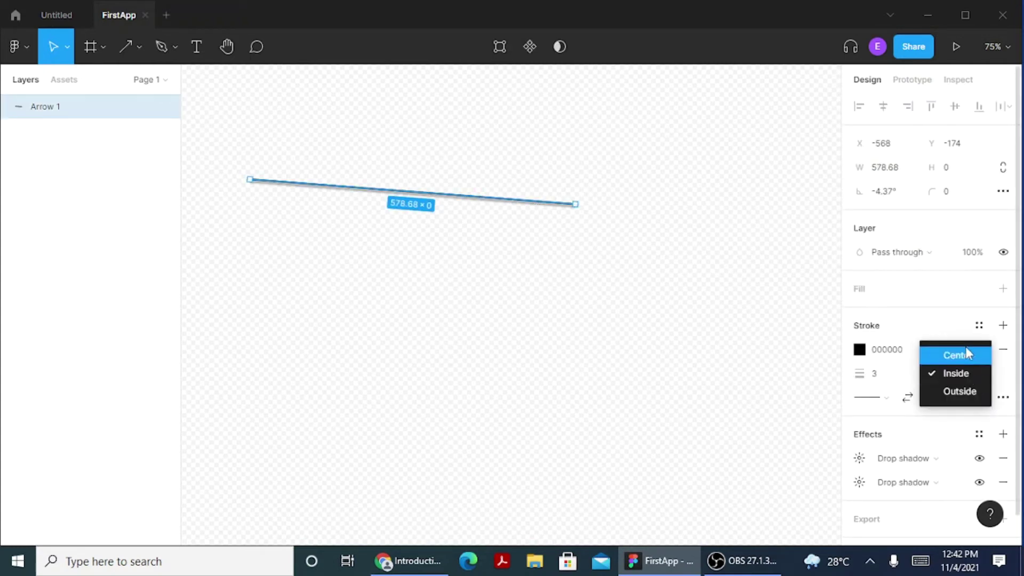
{"action": "left_click", "coordinate": [914, 447]}
{"action": "left_click", "coordinate": [959, 399]}
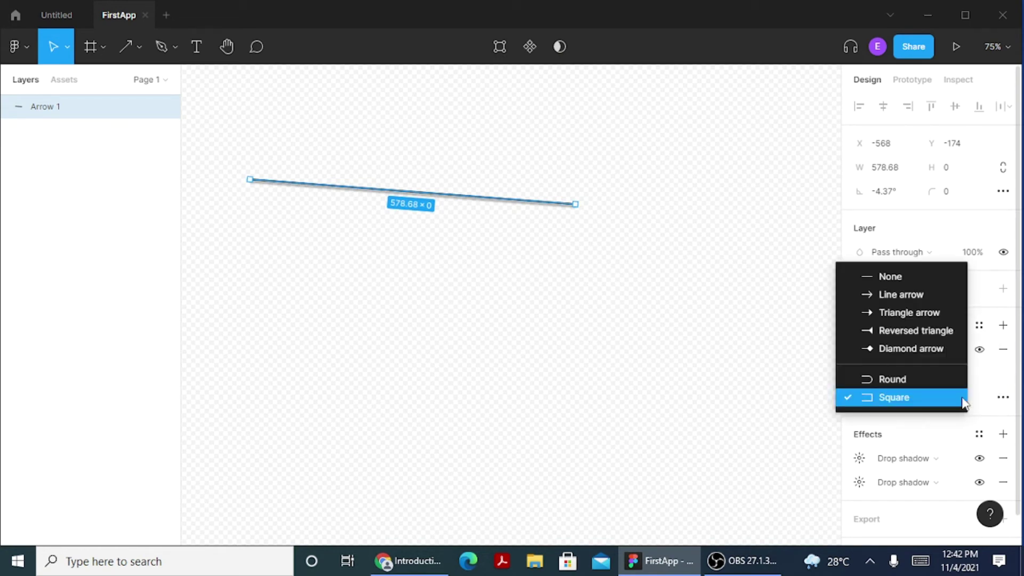
{"action": "left_click", "coordinate": [875, 295]}
- Look over the cap options for both ends of the arrow and set its start cap to Line arrow
{"action": "left_click", "coordinate": [882, 397]}
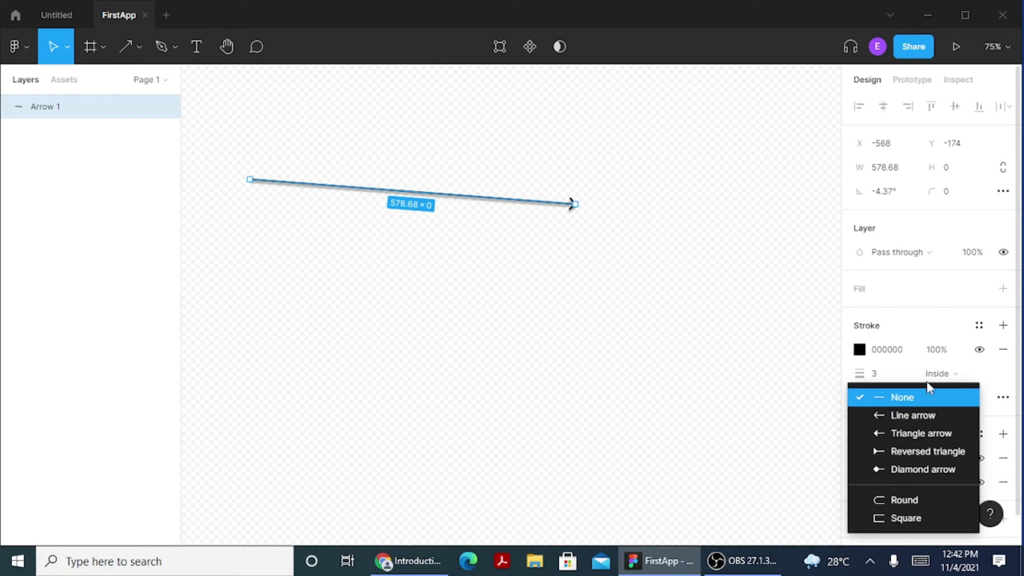
{"action": "left_click", "coordinate": [797, 377]}
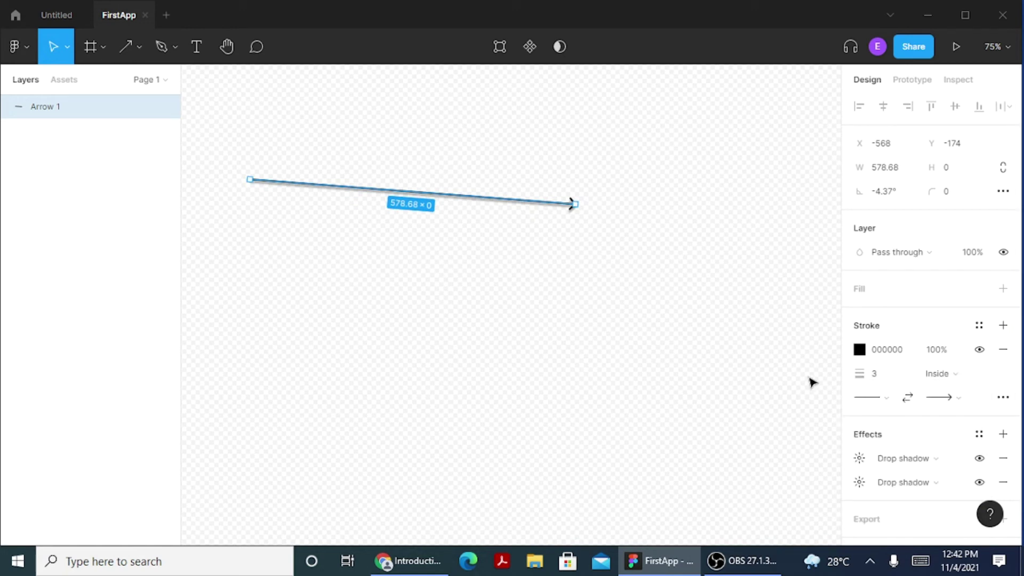
{"action": "left_click", "coordinate": [958, 399]}
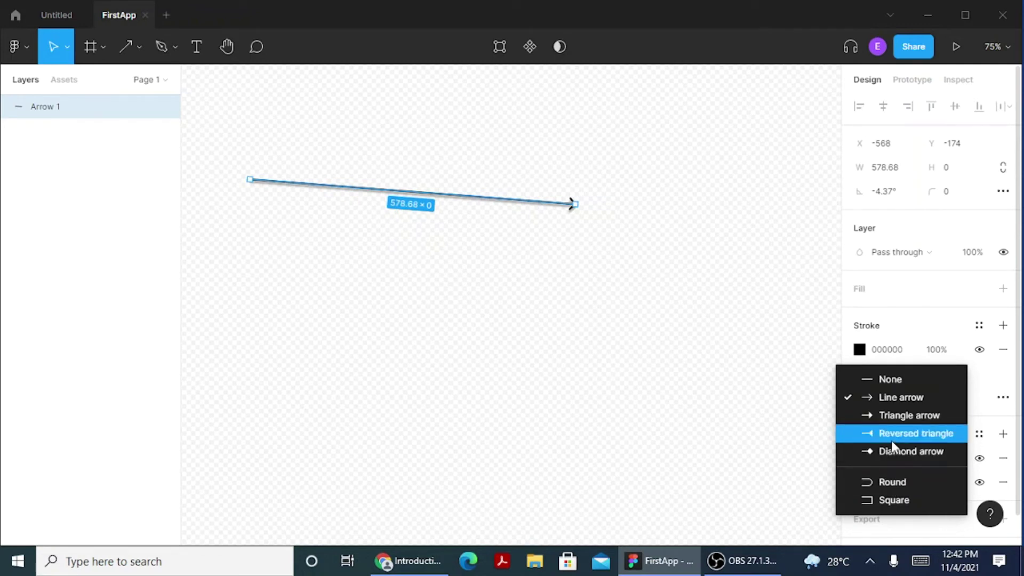
{"action": "left_click", "coordinate": [800, 434]}
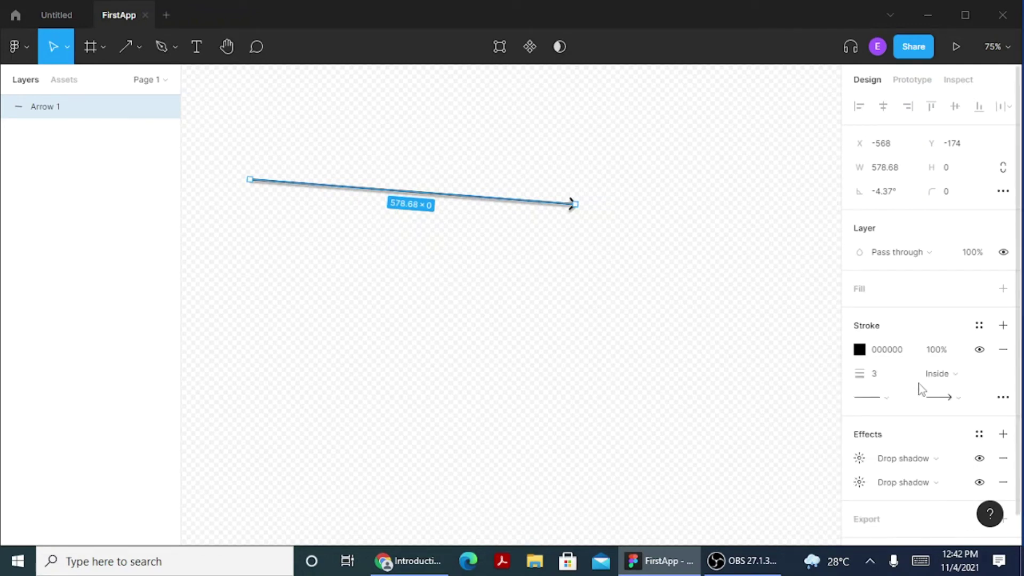
{"action": "left_click", "coordinate": [889, 400]}
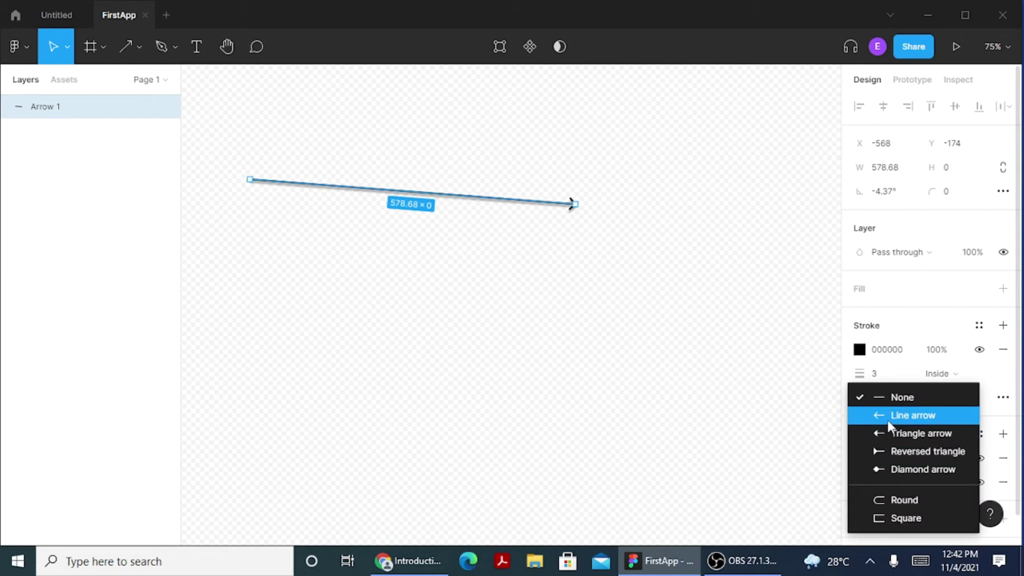
{"action": "left_click", "coordinate": [888, 421]}
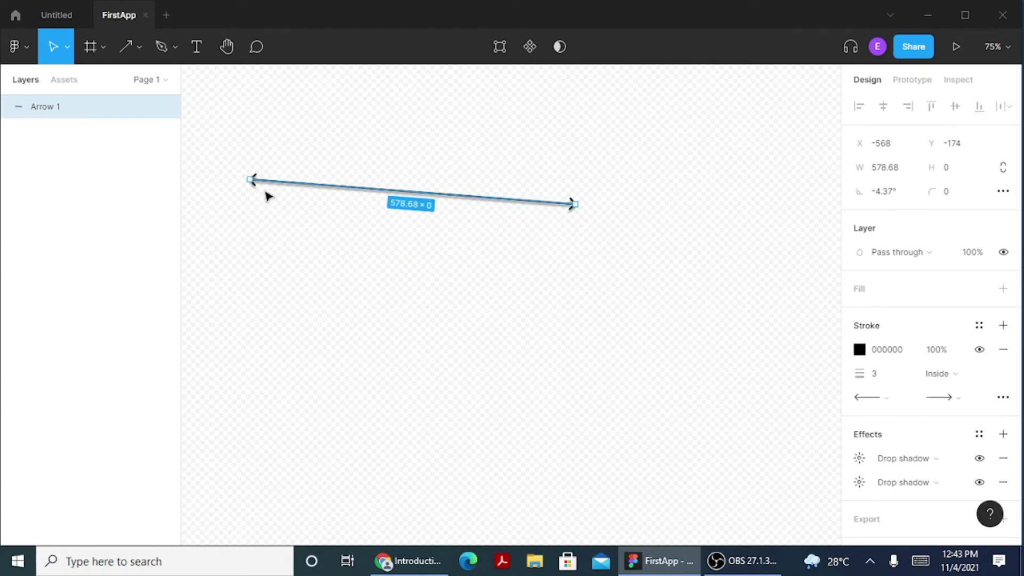
- Reset the arrow's start cap to None, change it to Triangle arrow and deselect the arrow
{"action": "left_click", "coordinate": [892, 403]}
{"action": "left_click", "coordinate": [890, 378]}
{"action": "left_click", "coordinate": [888, 401]}
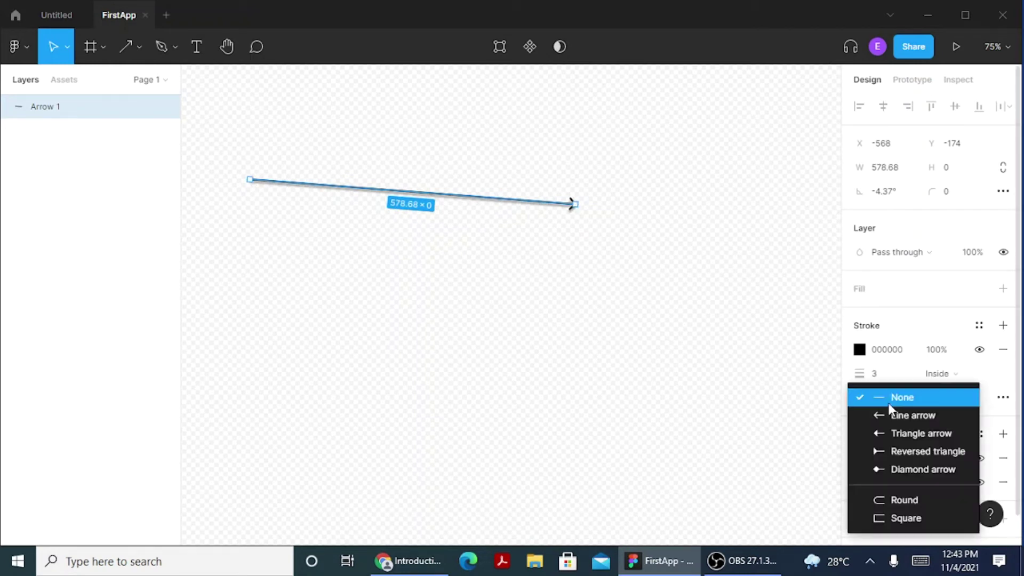
{"action": "left_click", "coordinate": [881, 436]}
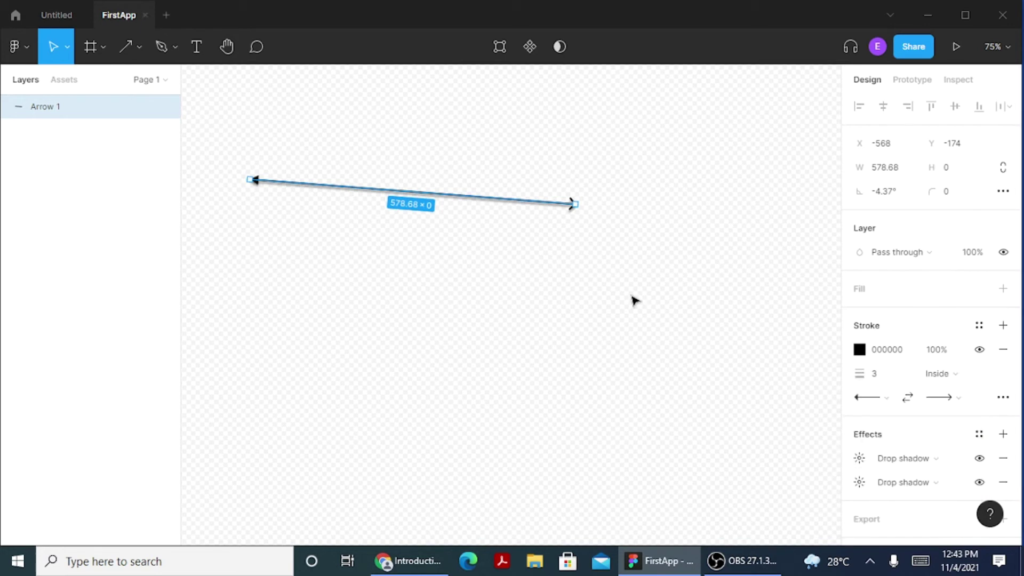
{"action": "left_click", "coordinate": [635, 301]}
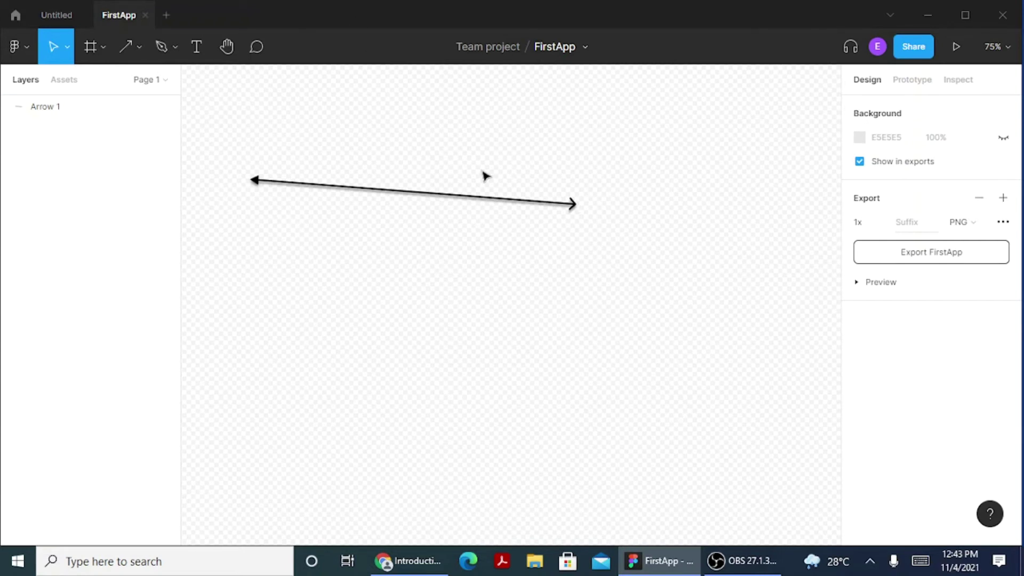
- Delete the arrow and draw a nearly circular ellipse about 555 × 557 on the empty canvas
{"action": "left_click", "coordinate": [350, 196]}
{"action": "key", "text": "Delete"}
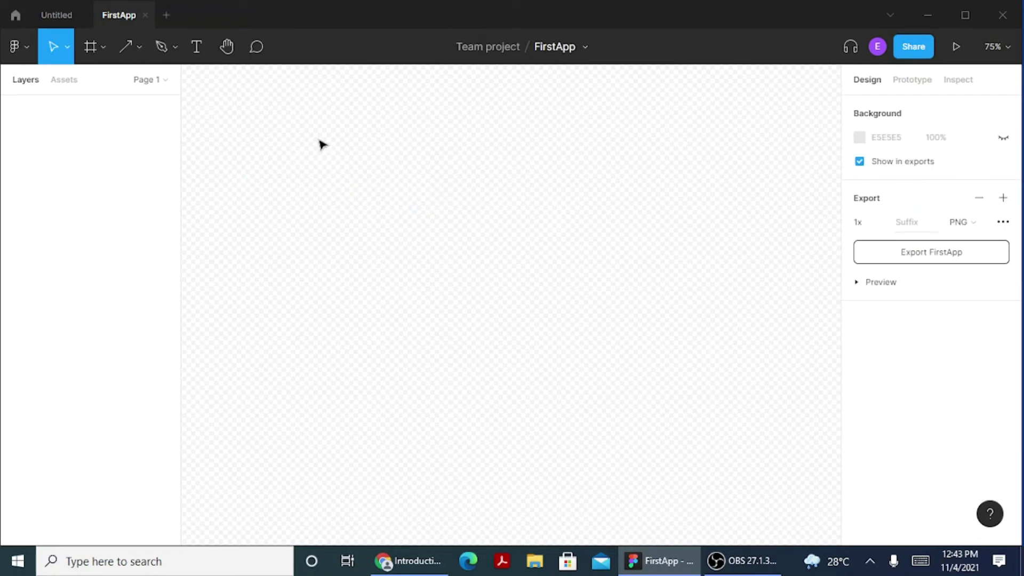
{"action": "left_click", "coordinate": [138, 52]}
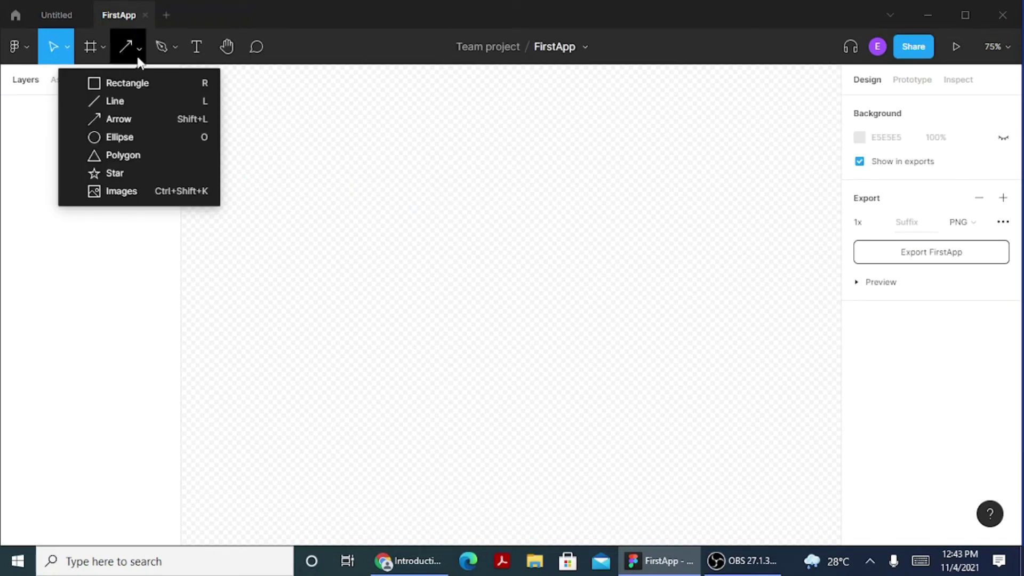
{"action": "left_click", "coordinate": [135, 138]}
{"action": "mouse_move", "coordinate": [565, 140]}
{"action": "left_mouse_down"}
{"action": "mouse_move", "coordinate": [347, 350]}
{"action": "mouse_move", "coordinate": [288, 384]}
{"action": "mouse_move", "coordinate": [391, 510]}
{"action": "mouse_move", "coordinate": [399, 505]}
{"action": "mouse_move", "coordinate": [235, 409]}
{"action": "mouse_move", "coordinate": [284, 466]}
{"action": "mouse_move", "coordinate": [253, 453]}
{"action": "left_mouse_up"}
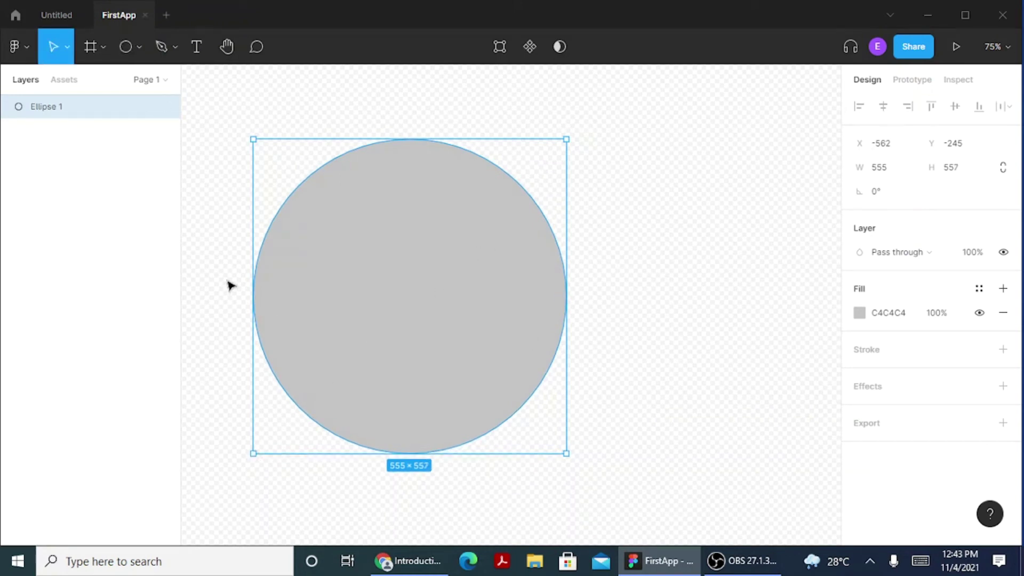
- Hide and show the ellipse layer, and change the ellipse's fill to red F35050
{"action": "left_click", "coordinate": [168, 110]}
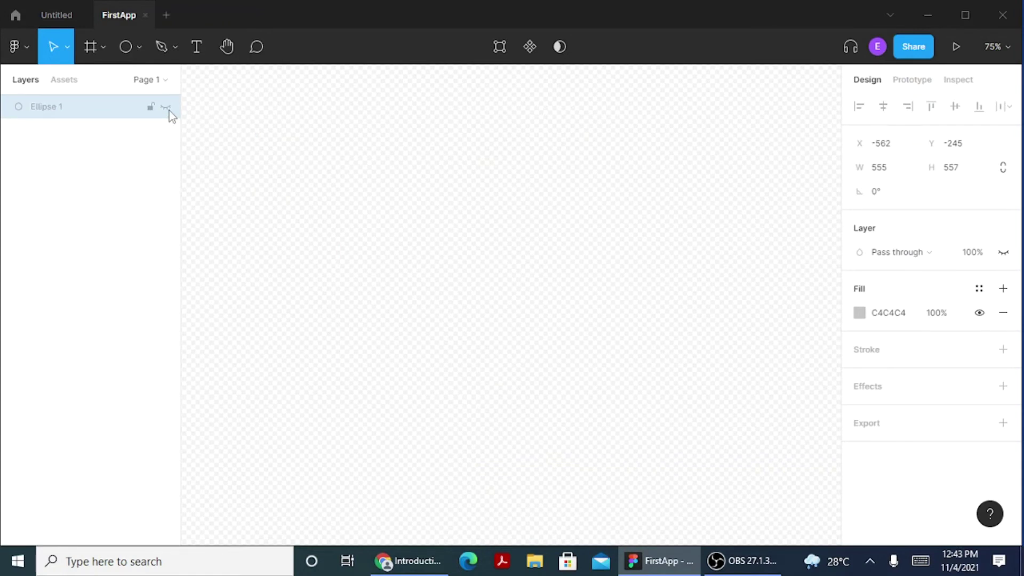
{"action": "left_click", "coordinate": [168, 111]}
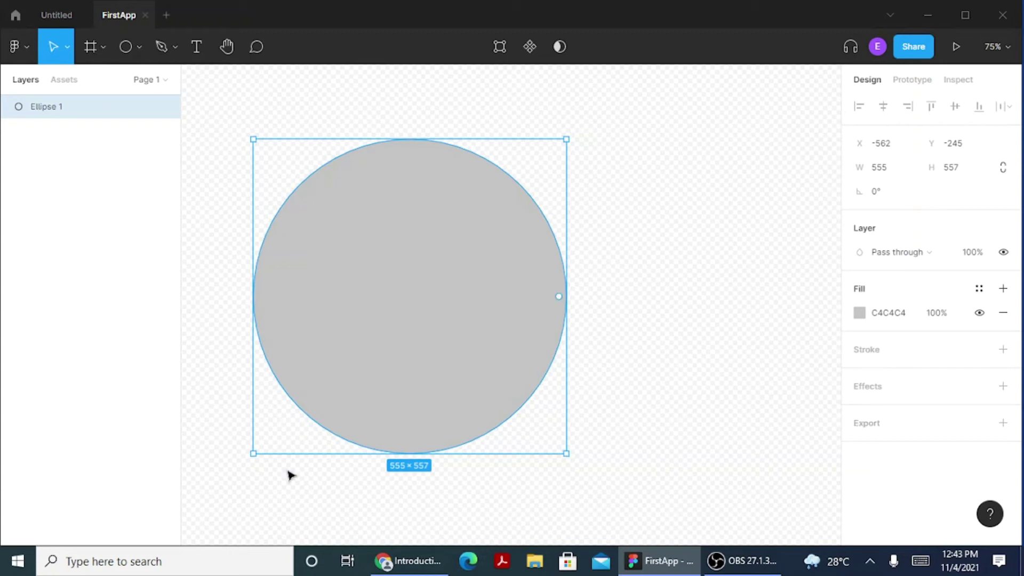
{"action": "left_click", "coordinate": [891, 315]}
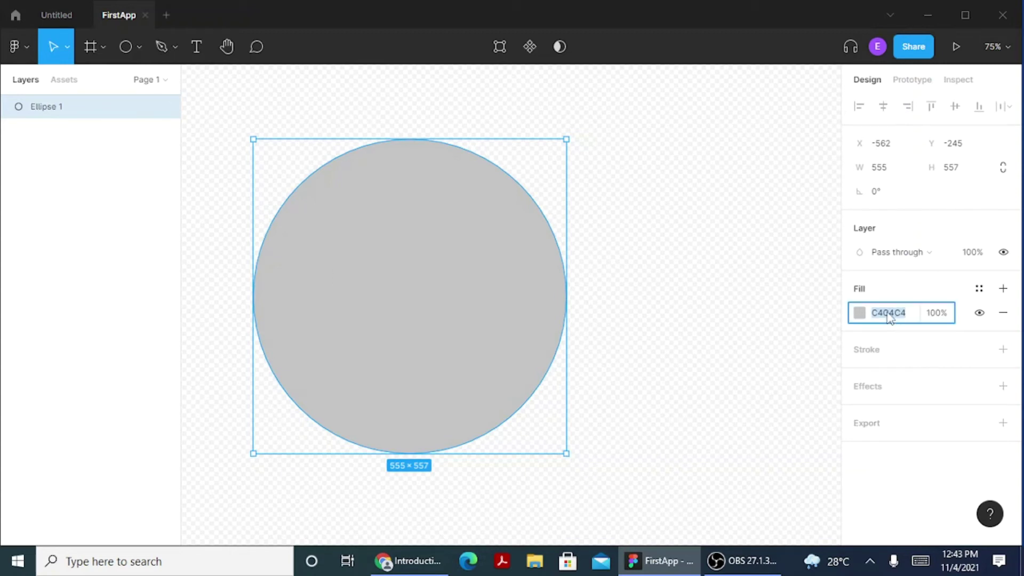
{"action": "left_click", "coordinate": [859, 312]}
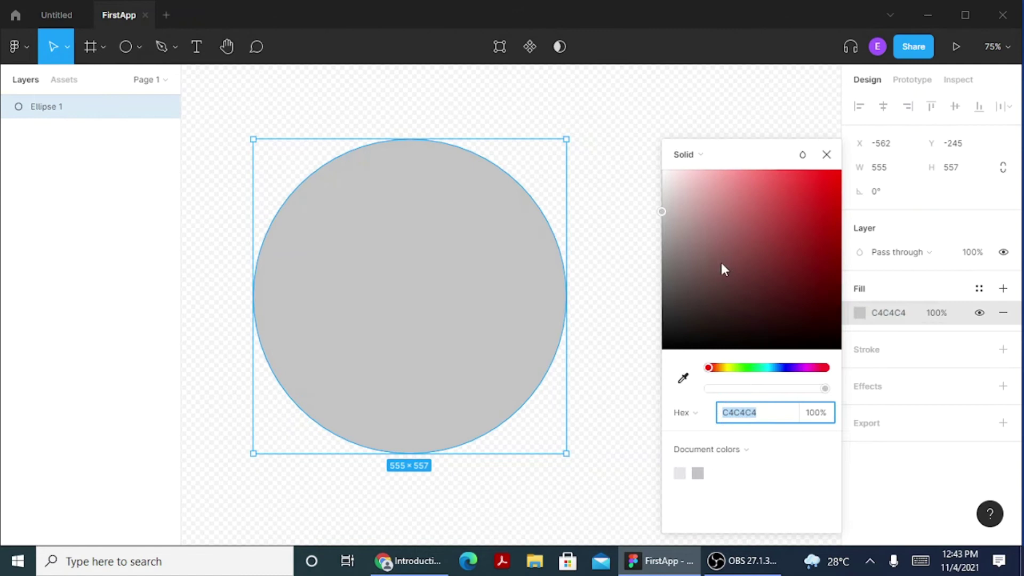
{"action": "left_click", "coordinate": [783, 179]}
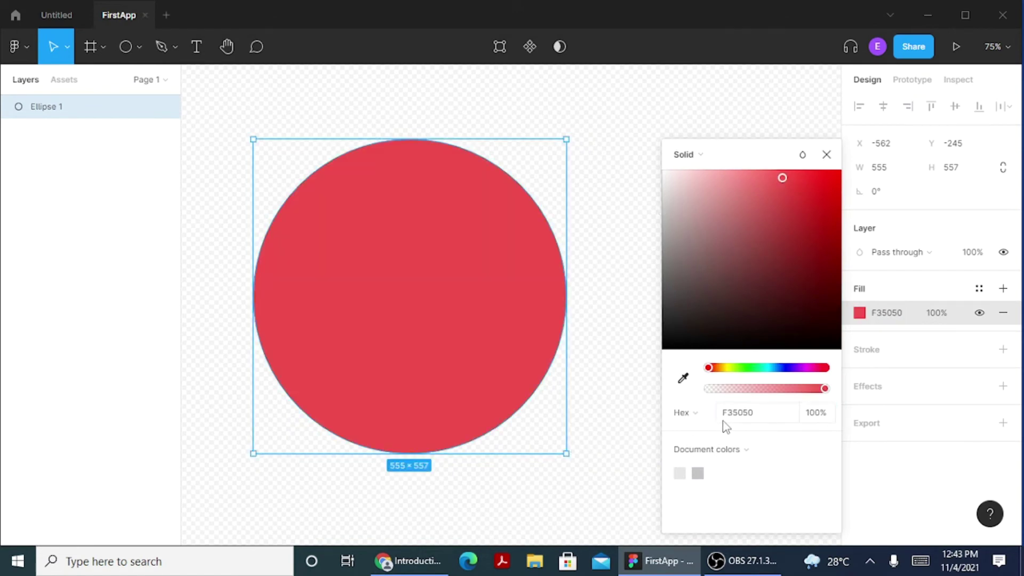
{"action": "left_click", "coordinate": [596, 403]}
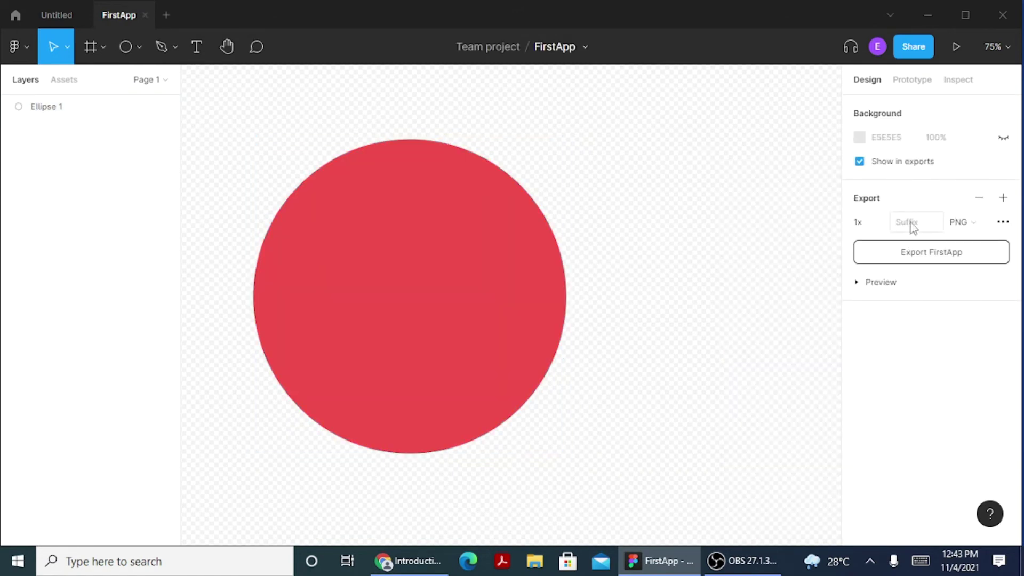
- Add a black stroke, a drop shadow effect and a 1x PNG export setting to the red ellipse
{"action": "left_click", "coordinate": [501, 276]}
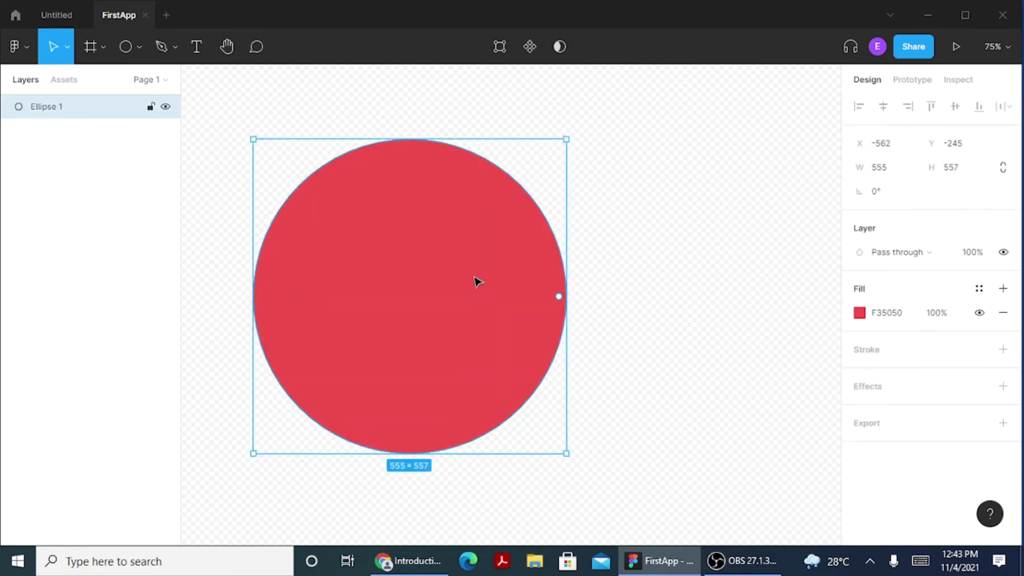
{"action": "left_click", "coordinate": [930, 359]}
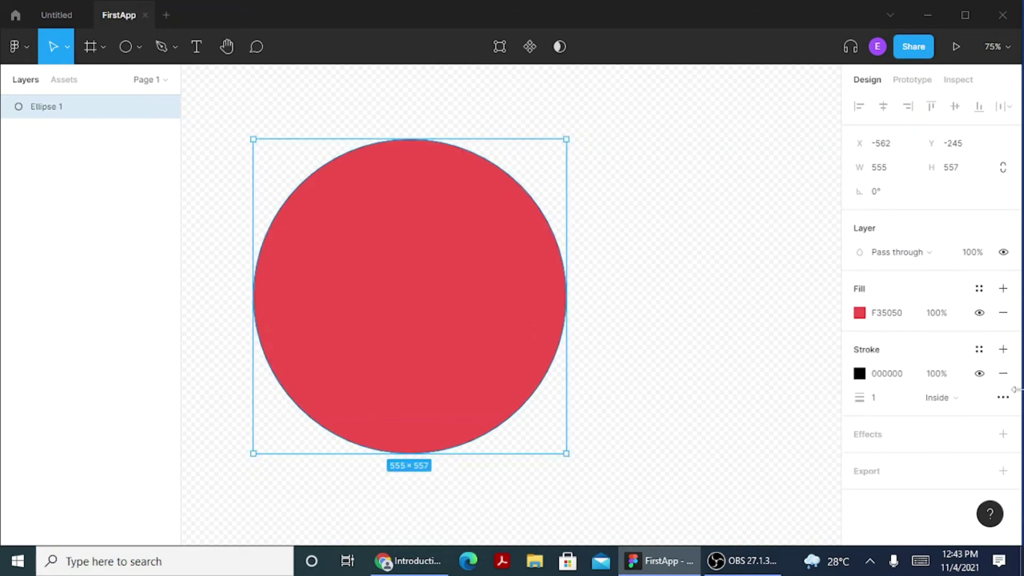
{"action": "left_click", "coordinate": [928, 436]}
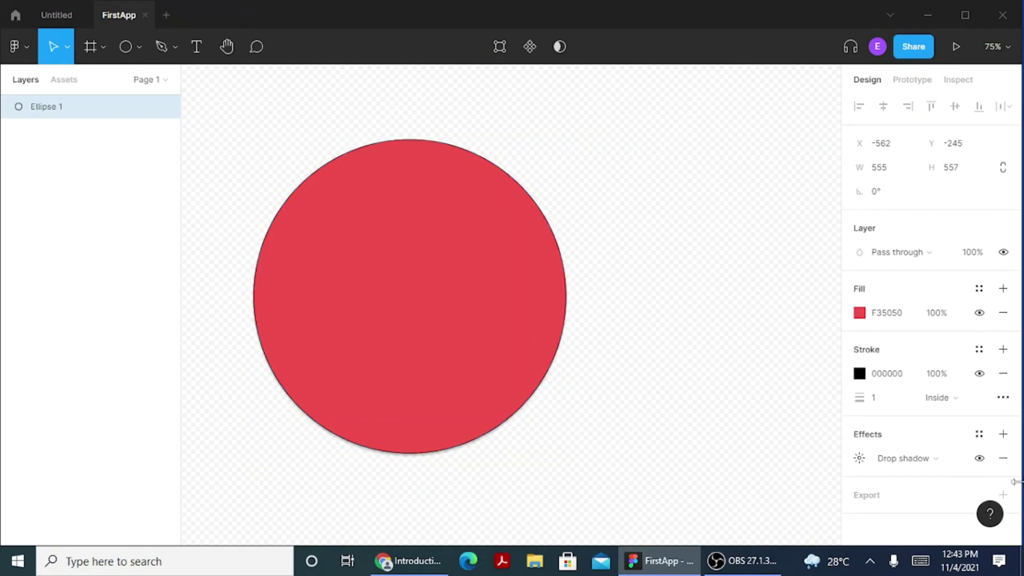
{"action": "left_click", "coordinate": [907, 493]}
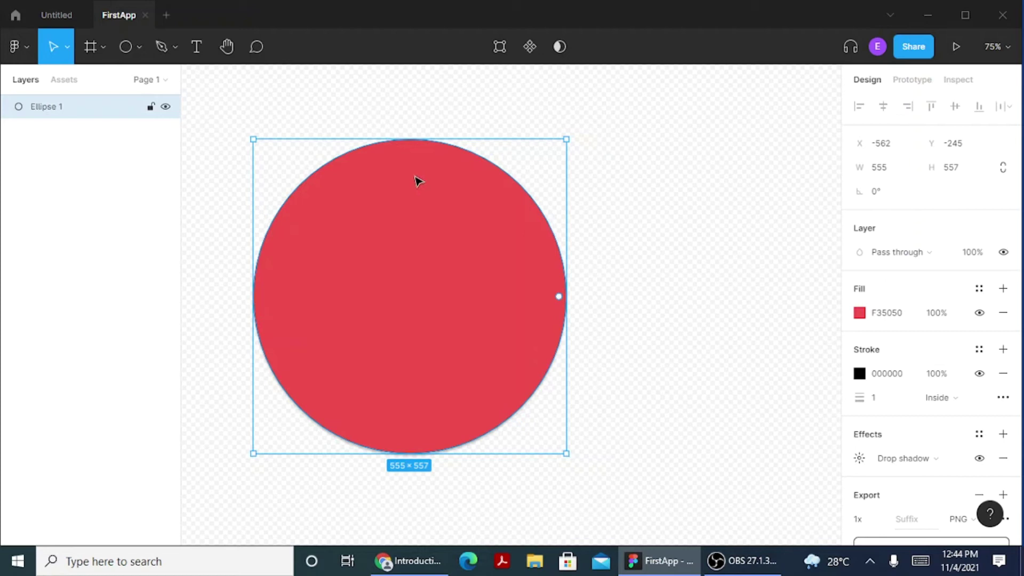
- Delete the ellipse and draw a triangular polygon about 363 × 309 on the empty canvas
{"action": "key", "text": "Delete"}
{"action": "left_click", "coordinate": [148, 42]}
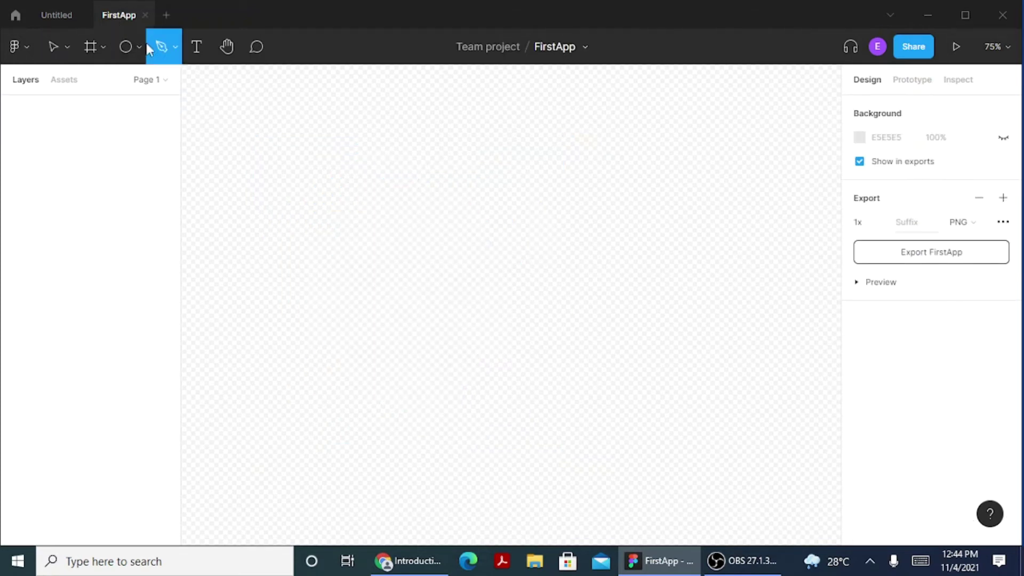
{"action": "left_click", "coordinate": [141, 44]}
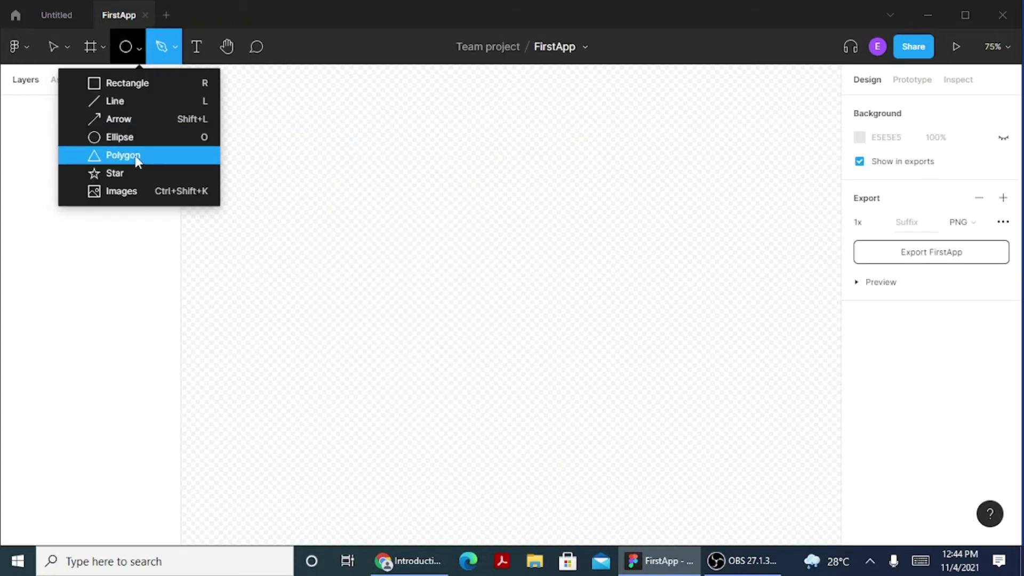
{"action": "left_click", "coordinate": [135, 156]}
{"action": "left_click_drag", "start_coordinate": [521, 155], "coordinate": [516, 162]}
{"action": "left_click_drag", "start_coordinate": [447, 238], "coordinate": [316, 329]}
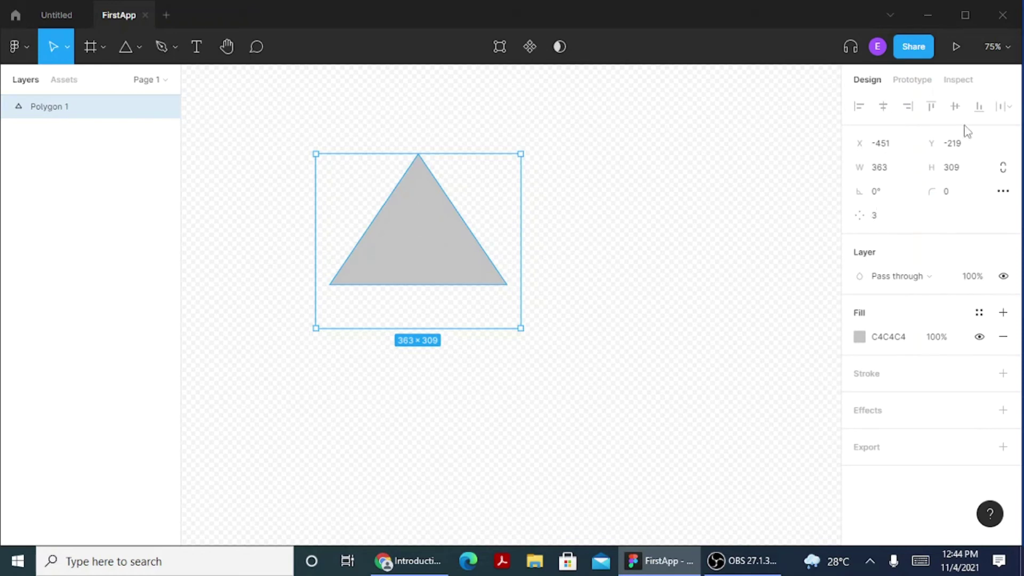
- Set the polygon's point count to 4, 5 and 6 in turn
{"action": "left_click", "coordinate": [877, 219]}
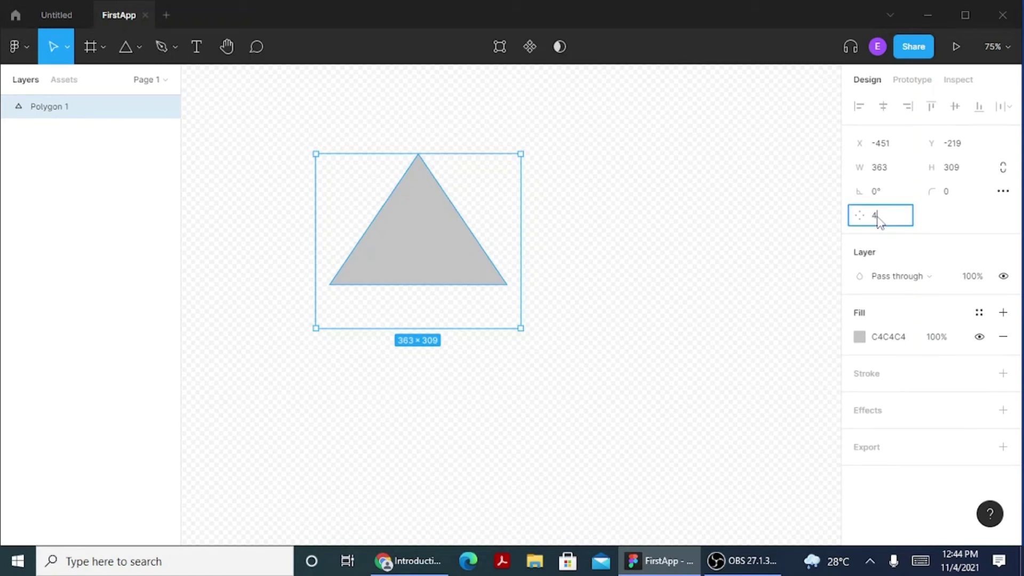
{"action": "key", "text": "Return"}
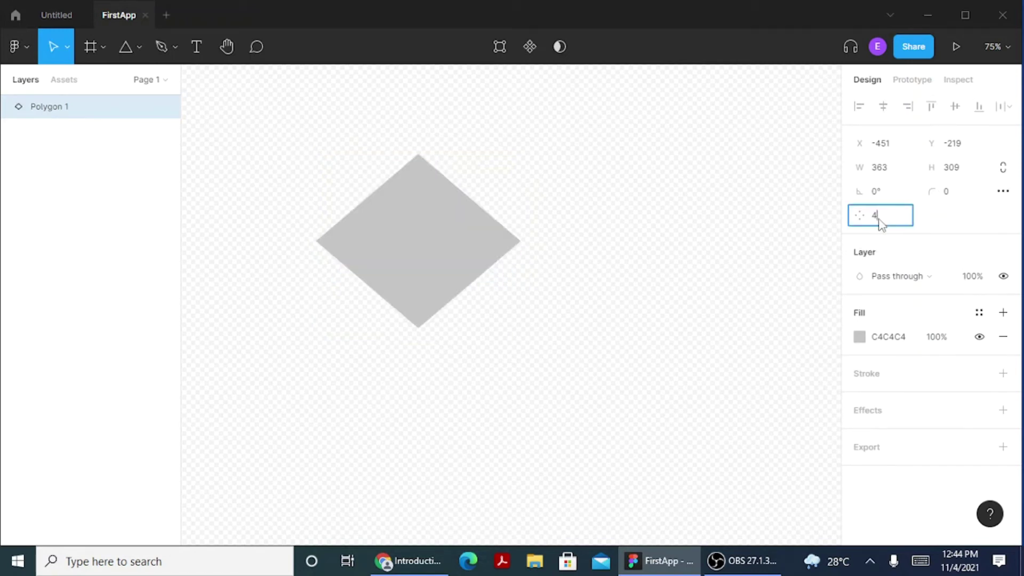
{"action": "type", "text": "5"}
{"action": "key", "text": "Return"}
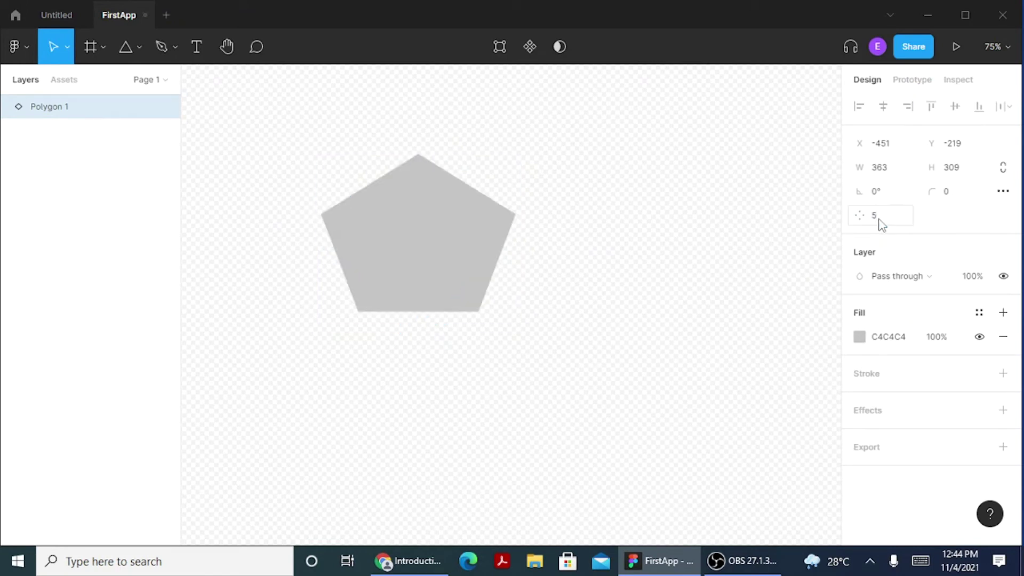
{"action": "left_click", "coordinate": [879, 219]}
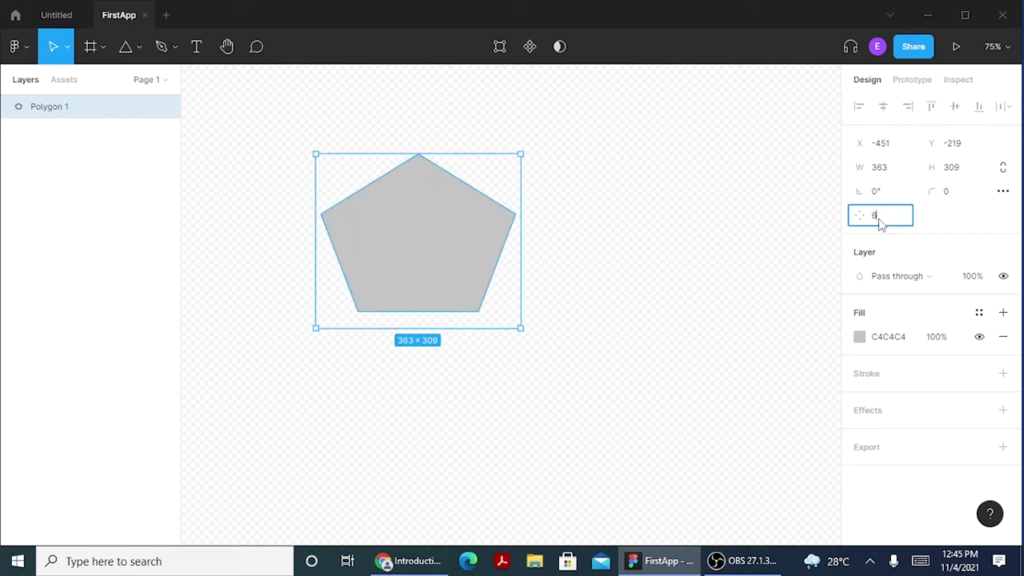
{"action": "key", "text": "Return"}
- Raise the polygon's point count to 7 and to 8
{"action": "left_click", "coordinate": [880, 220]}
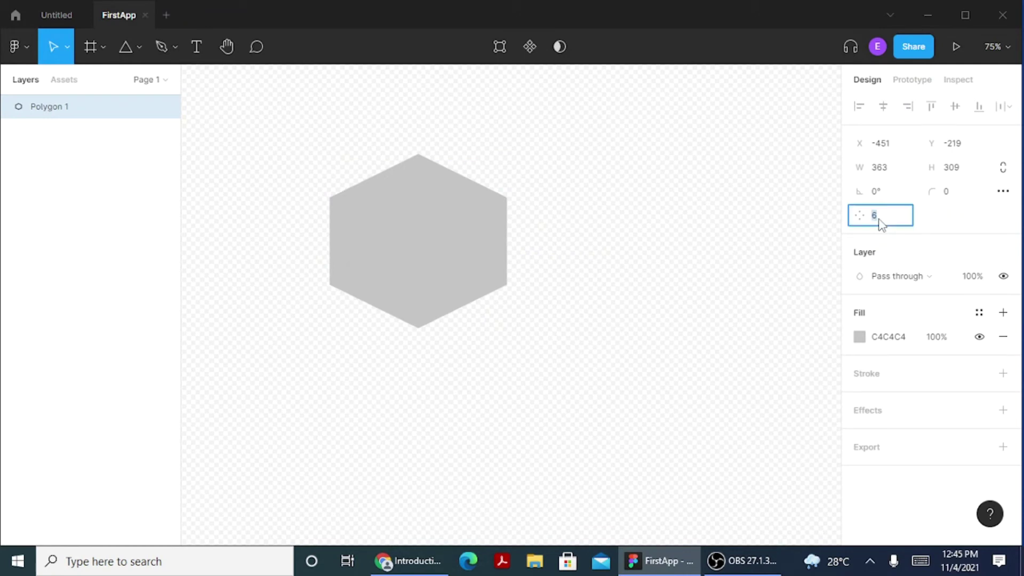
{"action": "key", "text": "BackSpace"}
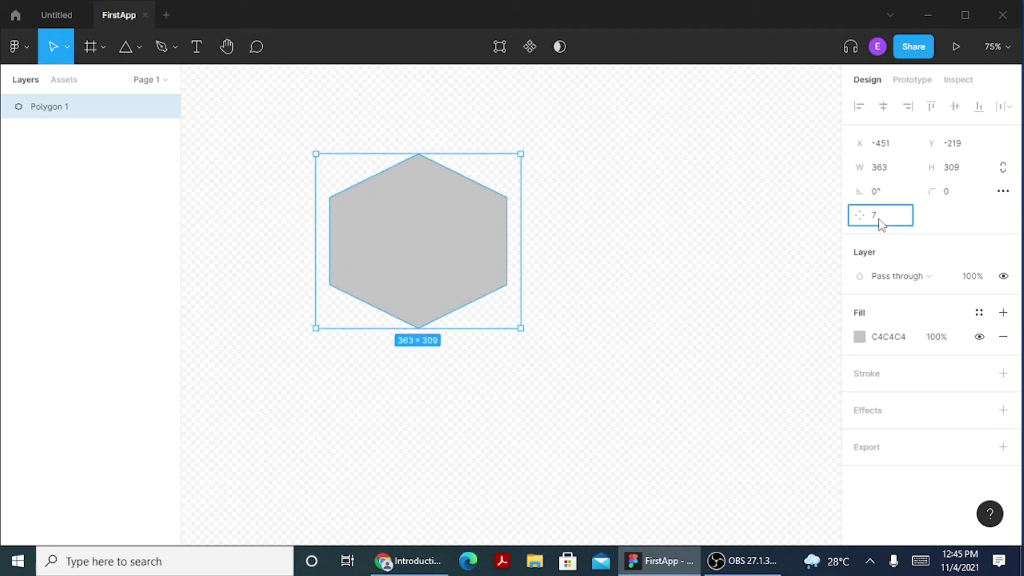
{"action": "key", "text": "Return"}
{"action": "left_click", "coordinate": [881, 225]}
{"action": "type", "text": "8"}
{"action": "key", "text": "Return"}
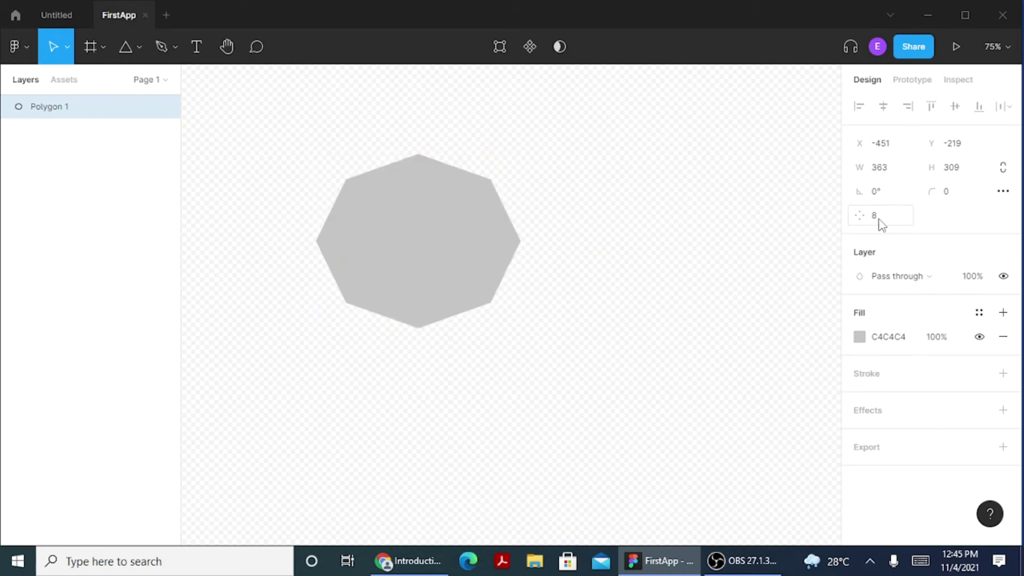
- Change the polygon's point count to 9, 10 and finally 20
{"action": "left_click", "coordinate": [881, 224]}
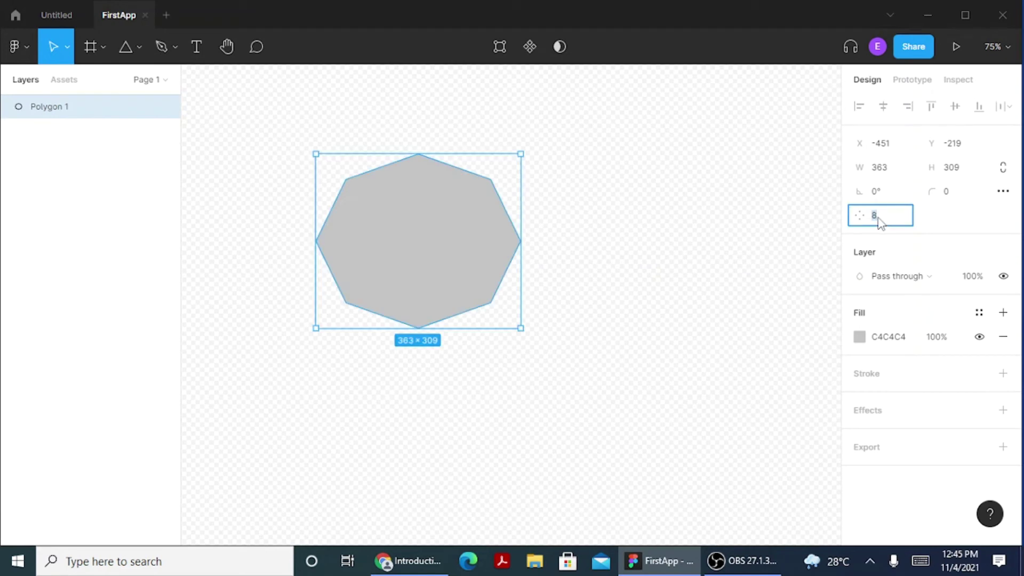
{"action": "key", "text": "Return"}
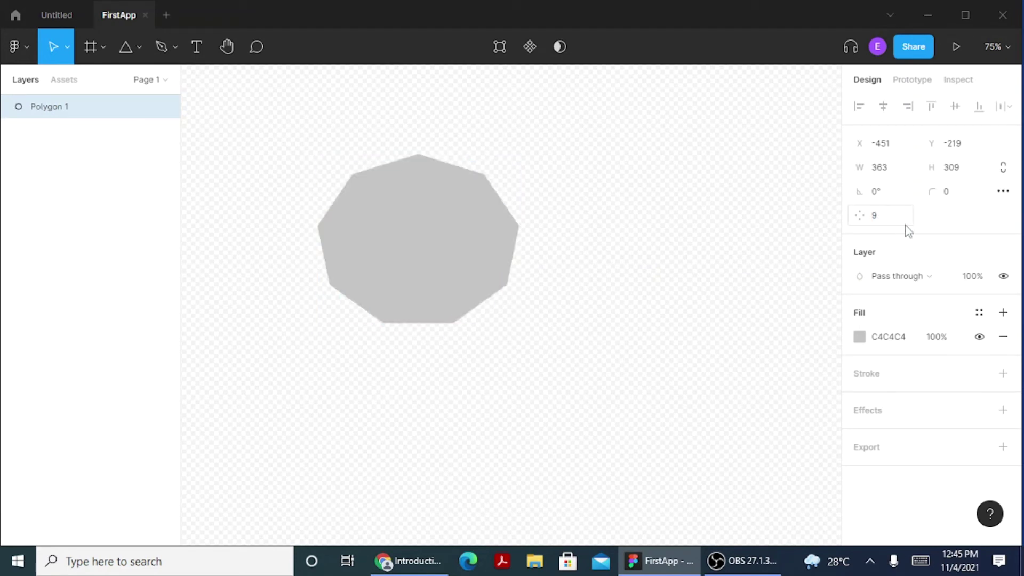
{"action": "left_click", "coordinate": [895, 222]}
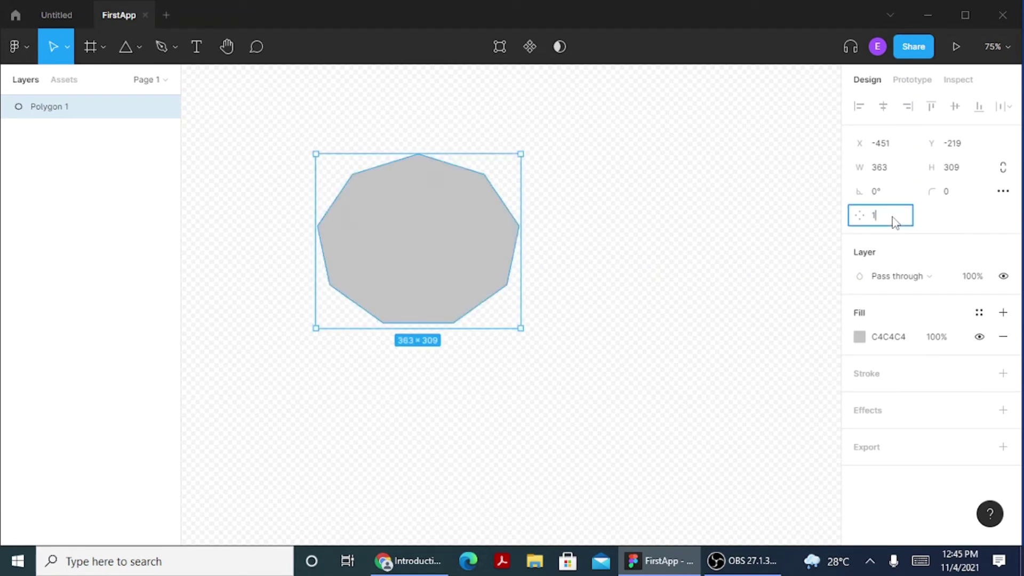
{"action": "type", "text": "10"}
{"action": "key", "text": "Return"}
{"action": "left_click", "coordinate": [879, 222]}
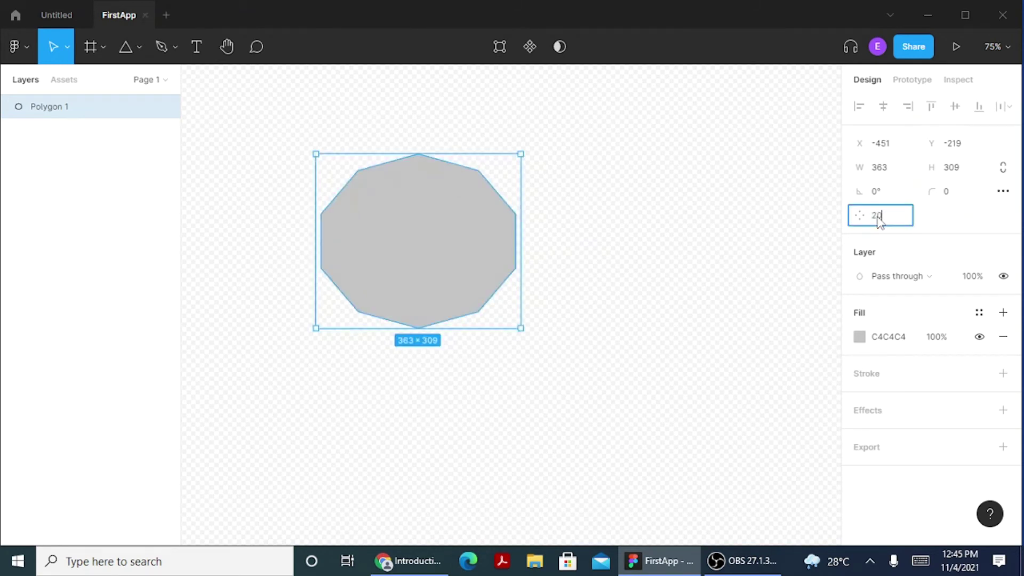
{"action": "key", "text": "Return"}
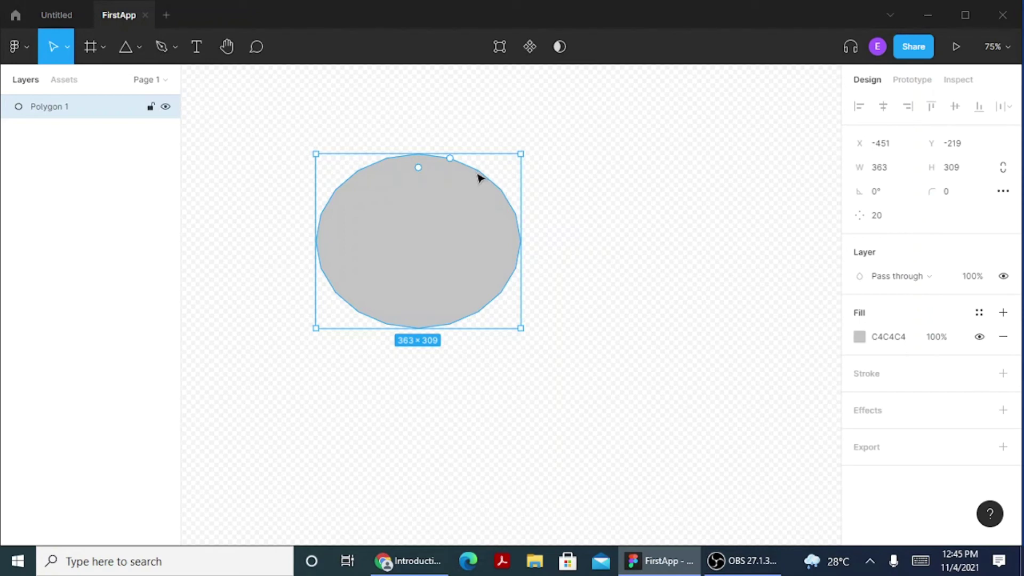
- Delete the polygon and draw a five-pointed star about 201 × 165 on the empty canvas
{"action": "key", "text": "shift+2"}
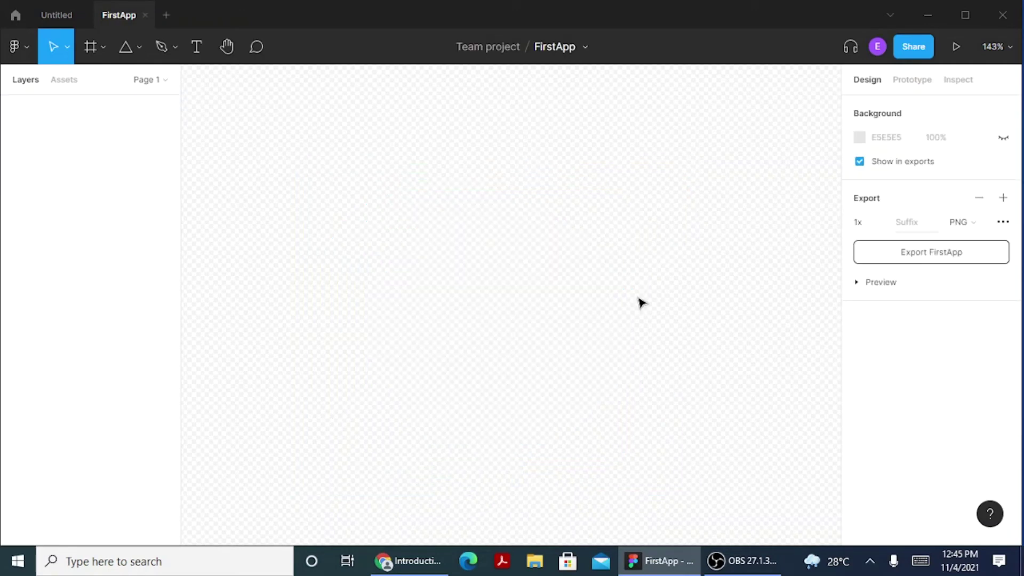
{"action": "left_click", "coordinate": [139, 48]}
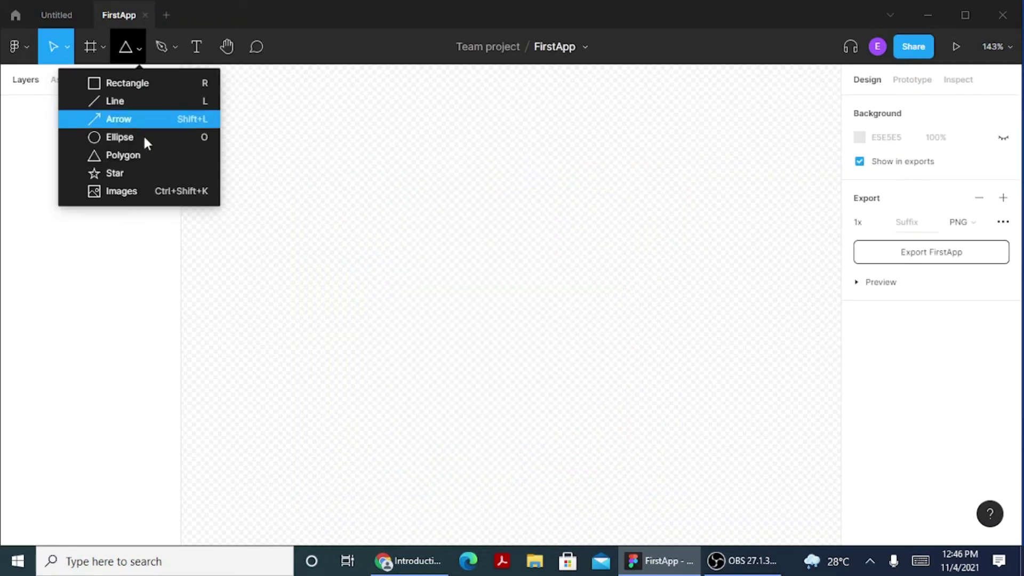
{"action": "left_click", "coordinate": [139, 174]}
{"action": "mouse_move", "coordinate": [518, 176]}
{"action": "left_mouse_down"}
{"action": "mouse_move", "coordinate": [411, 316]}
{"action": "mouse_move", "coordinate": [300, 354]}
{"action": "left_mouse_up"}
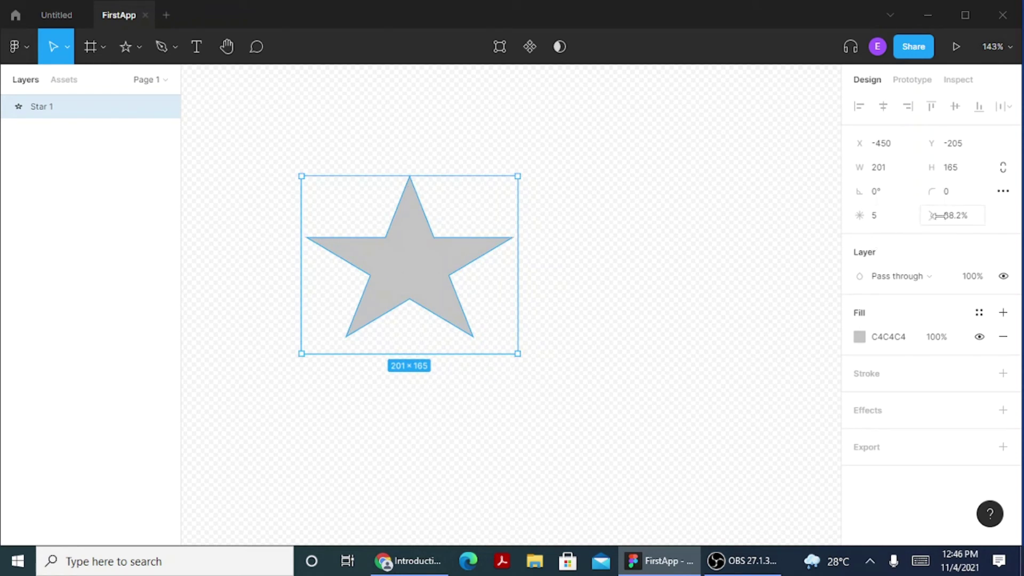
- Adjust the star's ratio to 49.6% and finally to 31.4%
{"action": "left_click", "coordinate": [982, 216]}
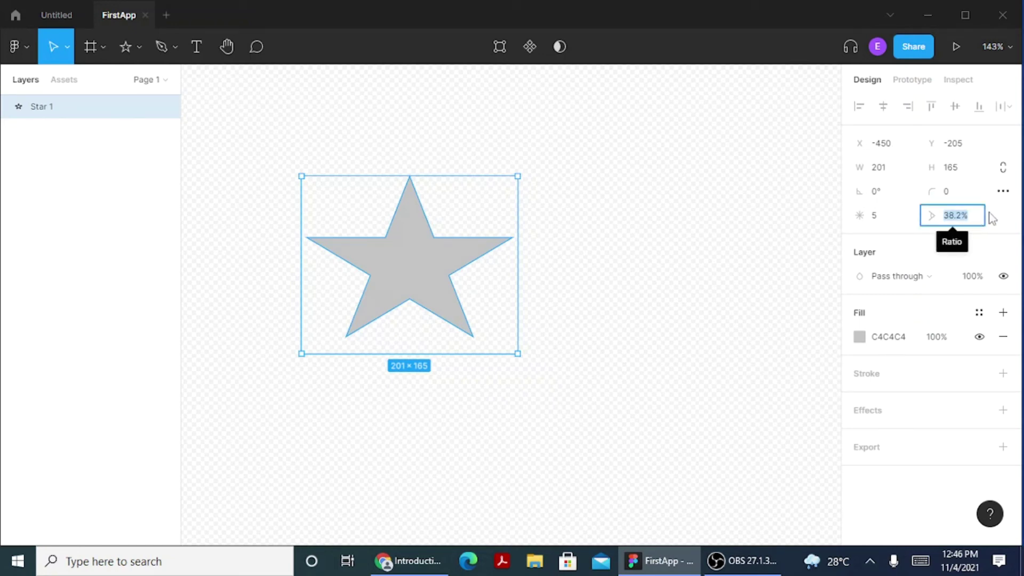
{"action": "left_click_drag", "start_coordinate": [985, 216], "coordinate": [115, 314]}
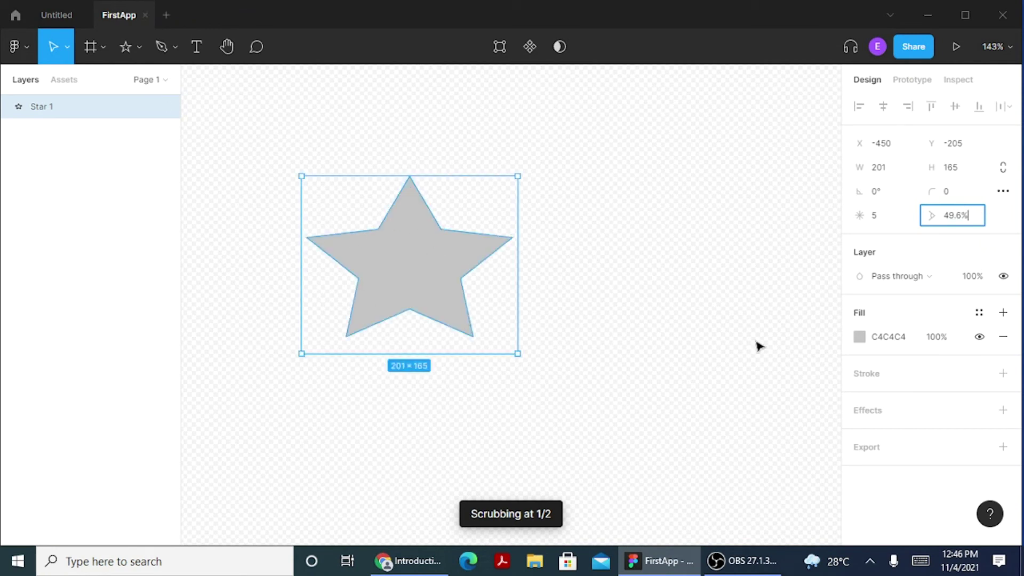
{"action": "left_click_drag", "start_coordinate": [929, 215], "coordinate": [790, 253]}
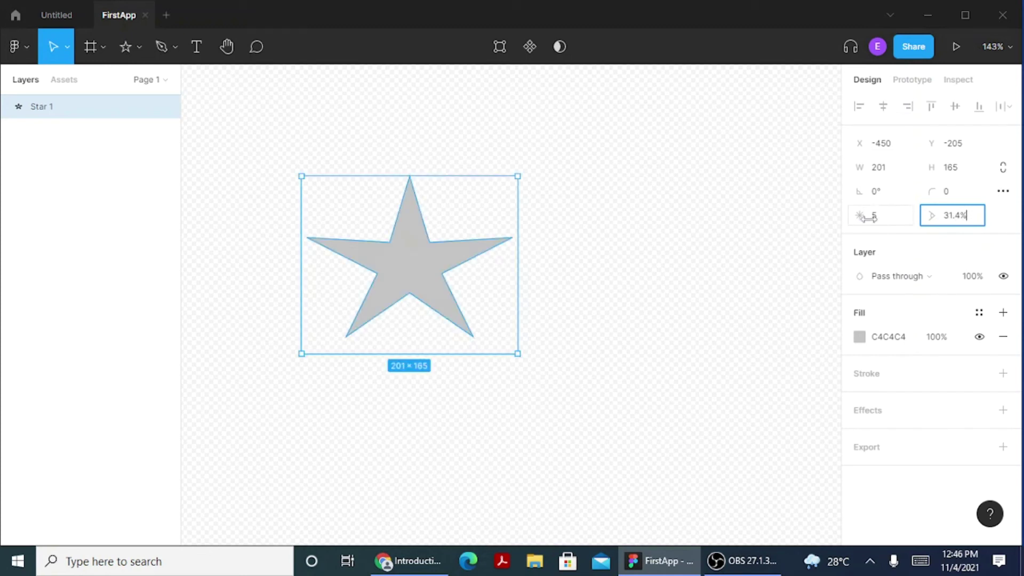
- Set the star's point count to 4 and to 8
{"action": "left_click", "coordinate": [888, 221]}
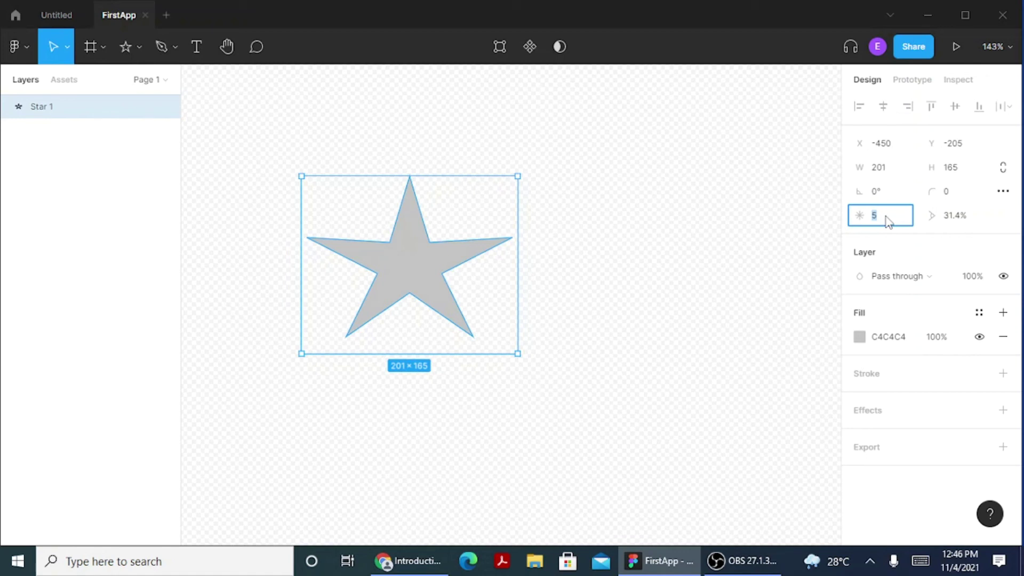
{"action": "key", "text": "Return"}
{"action": "left_click", "coordinate": [888, 216]}
{"action": "key", "text": "Return"}
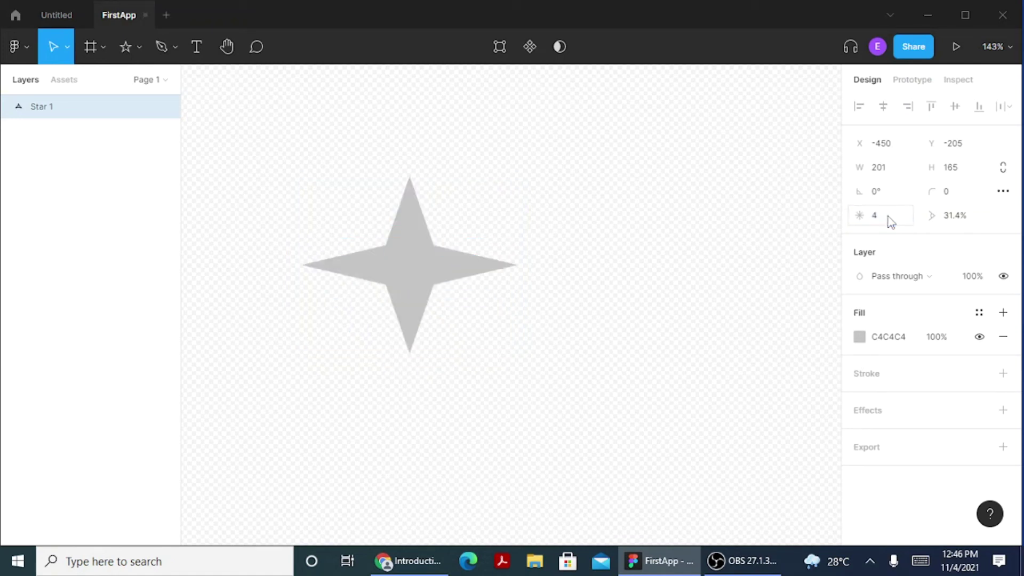
{"action": "left_click", "coordinate": [891, 224]}
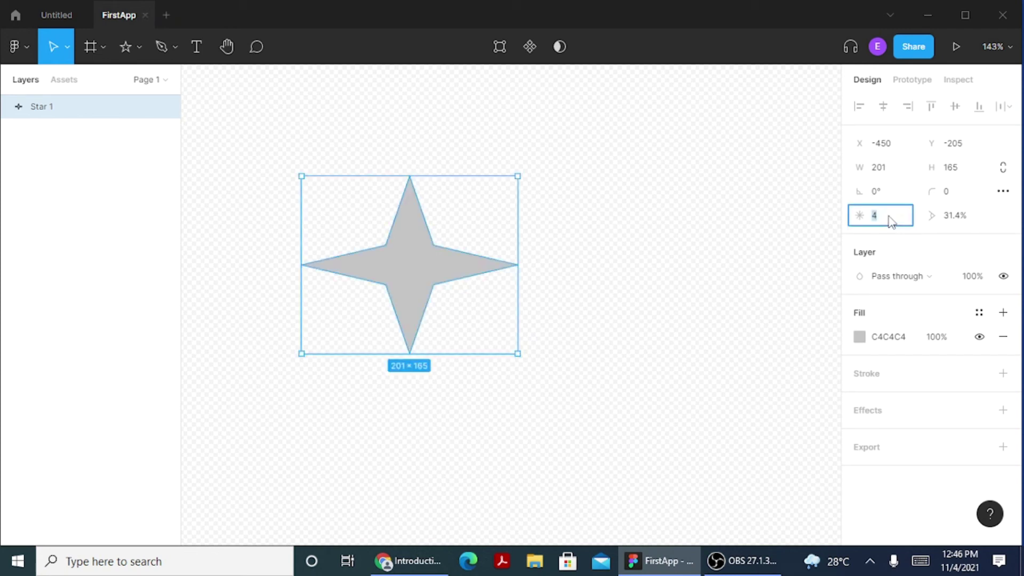
{"action": "type", "text": "8"}
{"action": "key", "text": "Return"}
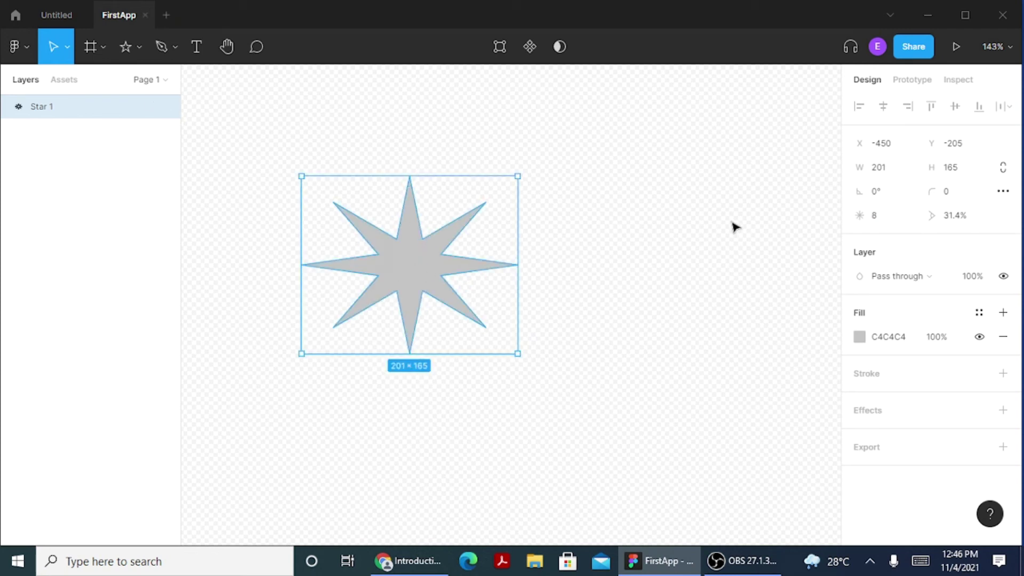
- Set the star's point count to 20 and finally to 10
{"action": "left_click", "coordinate": [890, 216]}
{"action": "type", "text": "20"}
{"action": "key", "text": "Return"}
{"action": "left_click", "coordinate": [885, 219]}
{"action": "type", "text": "10"}
{"action": "key", "text": "Return"}
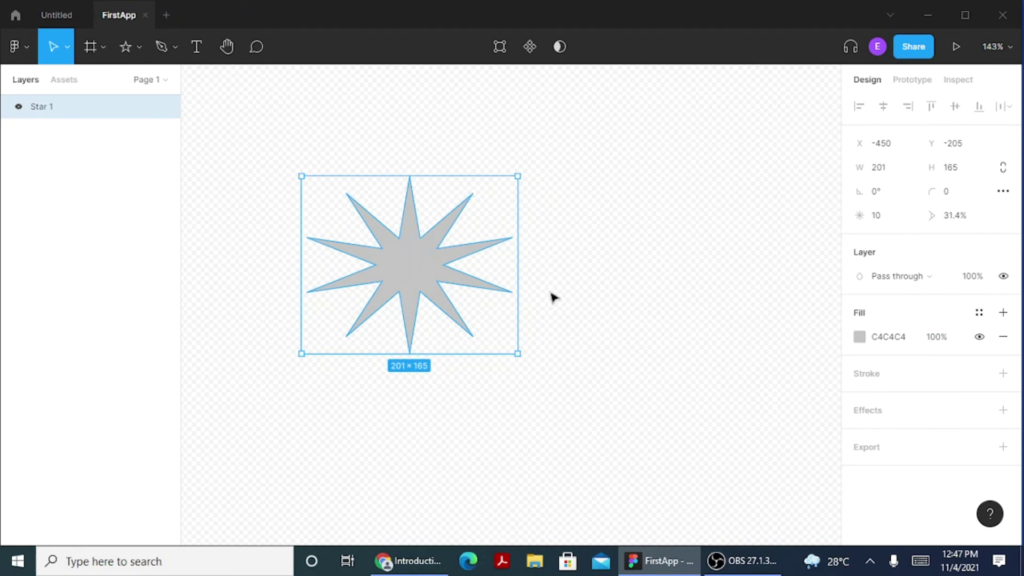
- Delete the star, and place an empty text layer on the canvas and leave it without content
{"action": "key", "text": "Delete"}
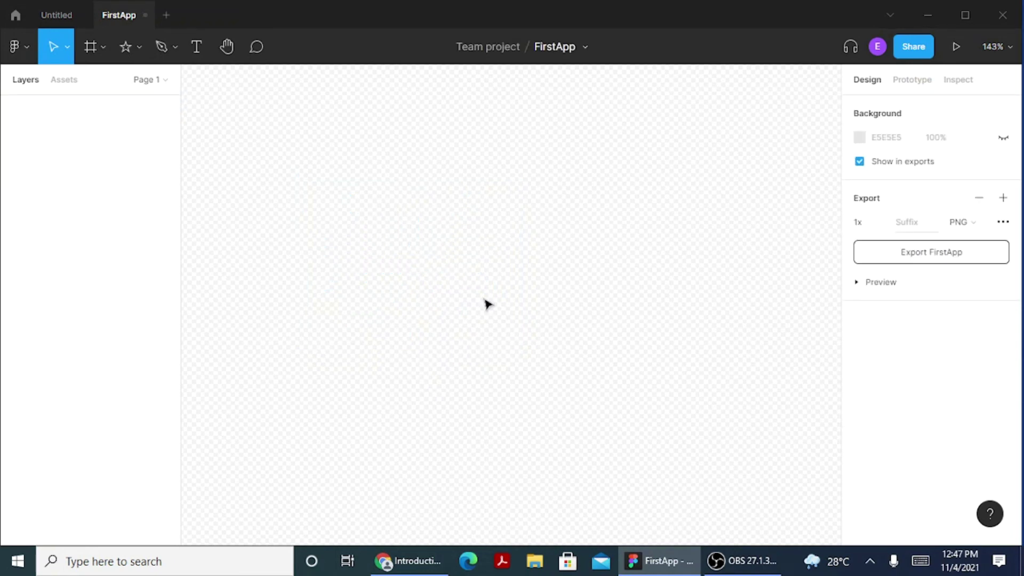
{"action": "left_click", "coordinate": [137, 48]}
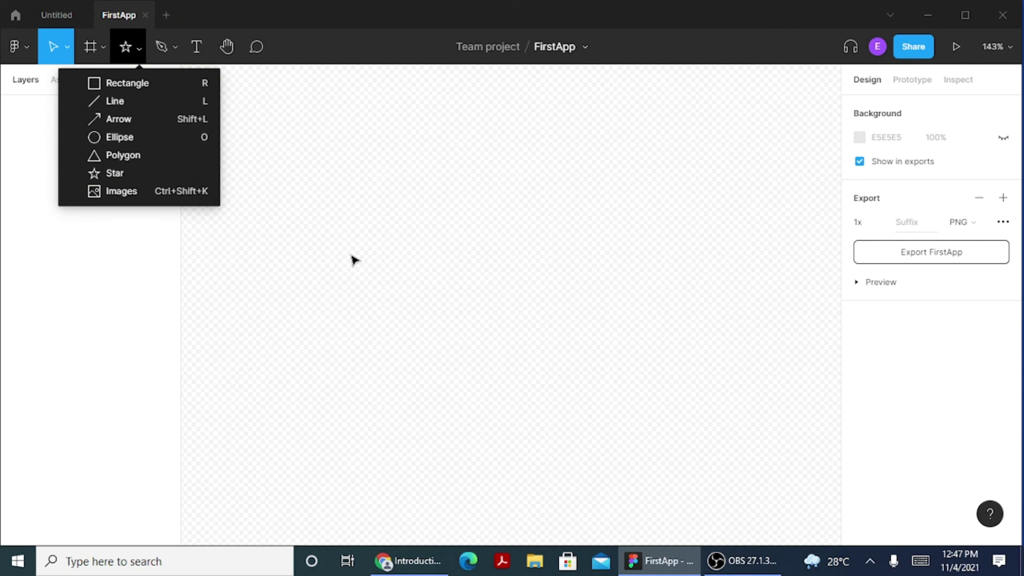
{"action": "left_click", "coordinate": [195, 58]}
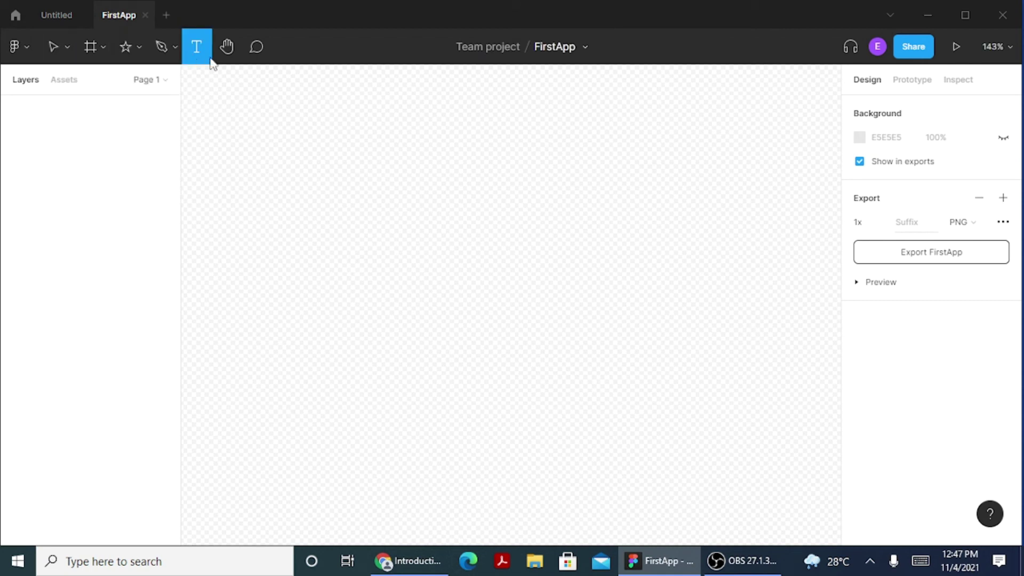
{"action": "left_click", "coordinate": [254, 170]}
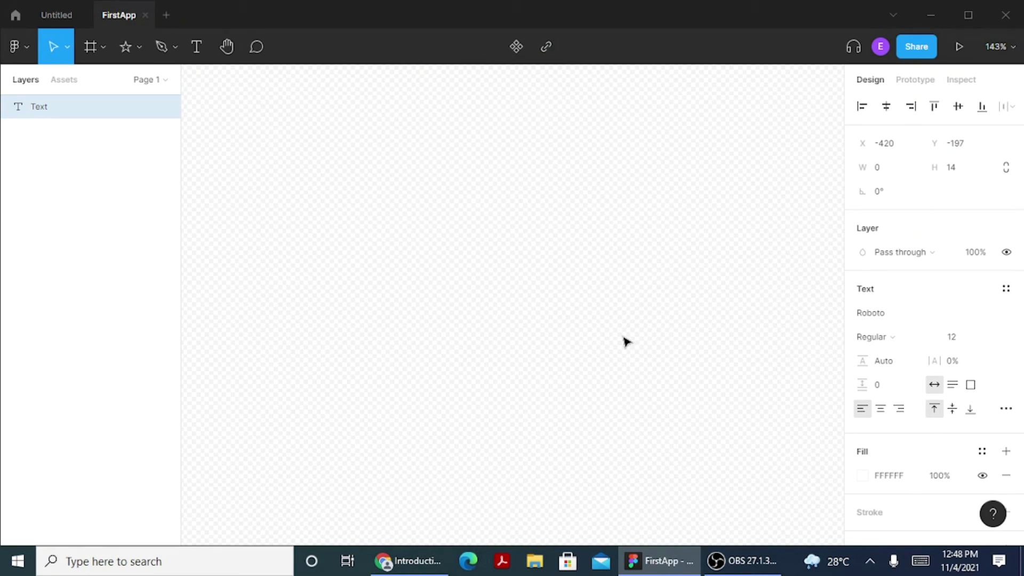
{"action": "left_click", "coordinate": [464, 318]}
- Change the canvas background colour to the brownish grey 9A9494
{"action": "left_click", "coordinate": [873, 140]}
{"action": "left_click", "coordinate": [862, 137]}
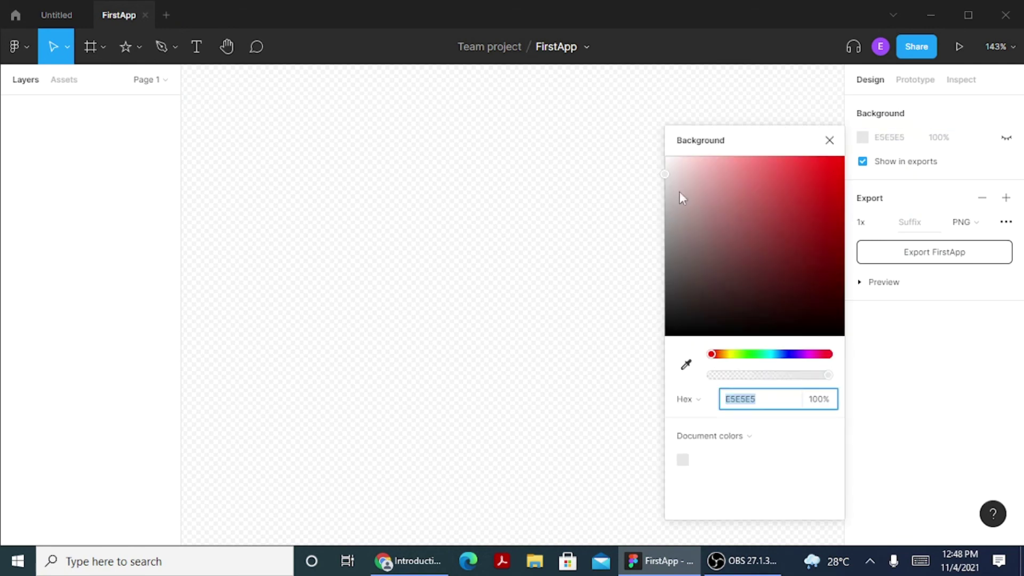
{"action": "left_click_drag", "start_coordinate": [679, 193], "coordinate": [674, 233]}
- Draw a fixed-size text box about 200 × 149 on the canvas and enter "Welcome to Figma" in it
{"action": "left_click", "coordinate": [196, 46]}
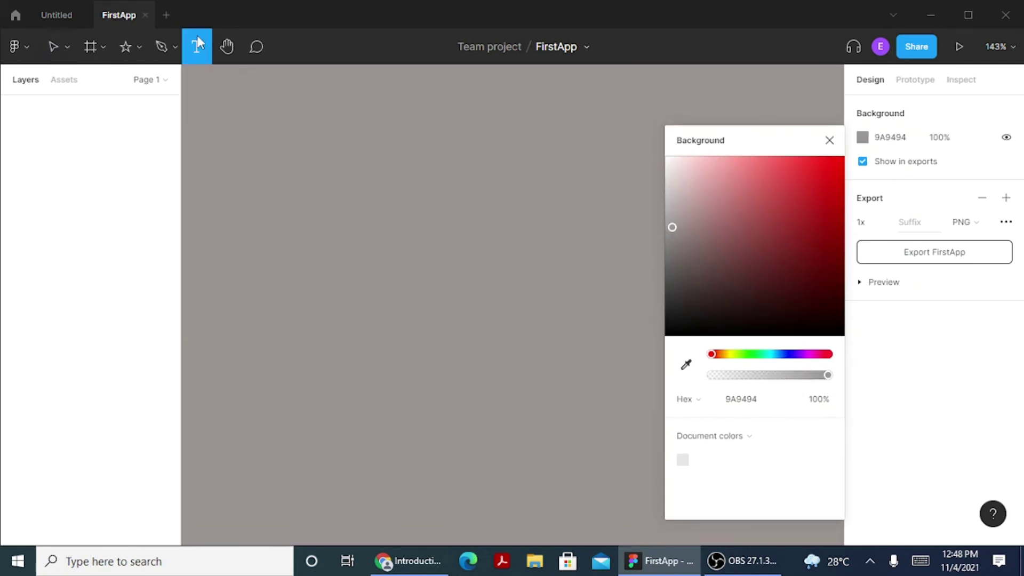
{"action": "left_click_drag", "start_coordinate": [327, 148], "coordinate": [543, 305]}
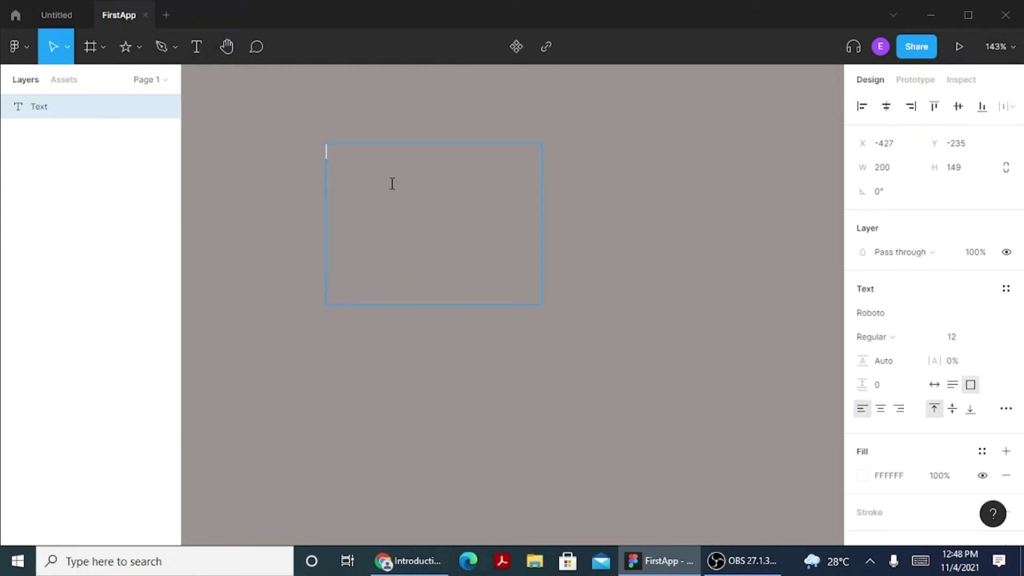
{"action": "type", "text": "we"}
{"action": "key", "text": "BackSpace"}
{"action": "key", "text": "BackSpace"}
{"action": "type", "text": "Welcome to"}
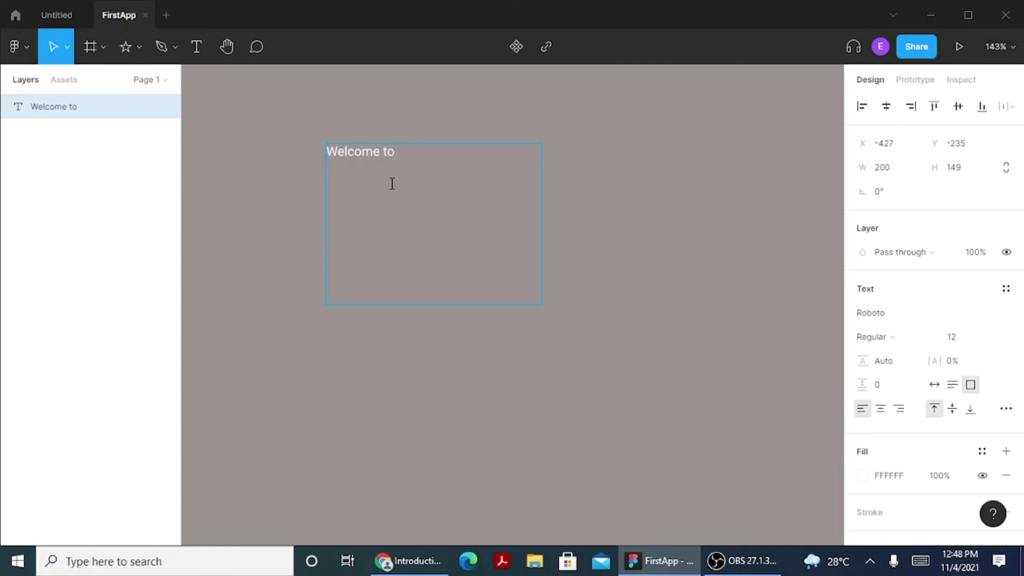
{"action": "type", "text": " Figma"}
- Hide and show the fill of the "Welcome to Figma" text, and replace its white fill with a new C4C4C4 fill
{"action": "left_click_drag", "start_coordinate": [466, 154], "coordinate": [331, 159]}
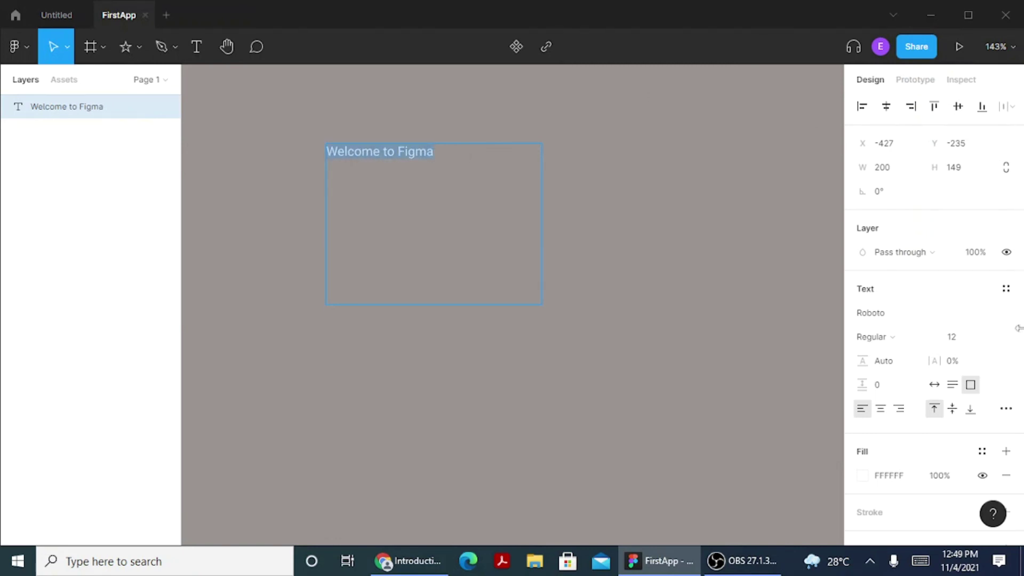
{"action": "left_click", "coordinate": [982, 476]}
{"action": "left_click", "coordinate": [982, 477]}
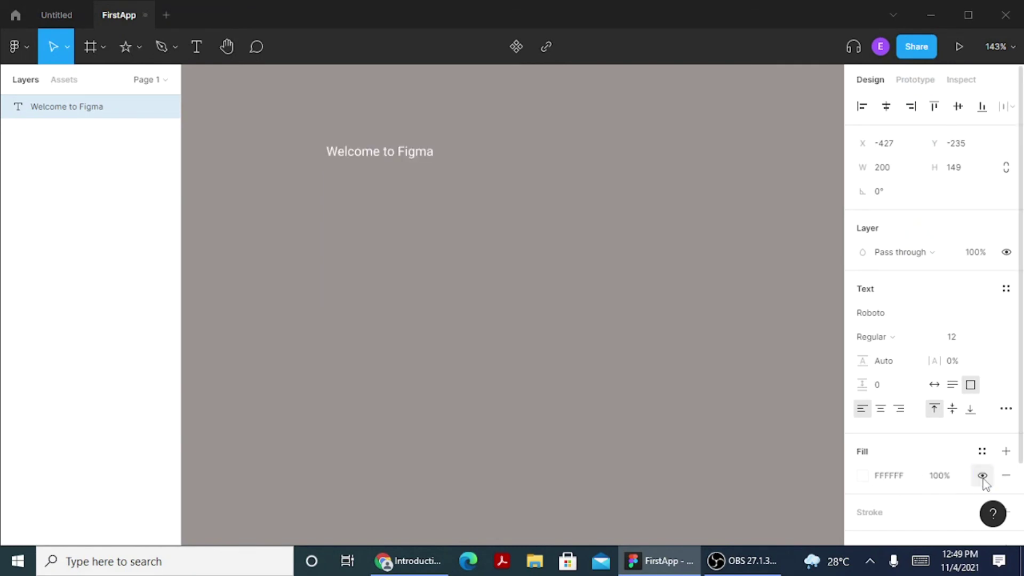
{"action": "left_click", "coordinate": [1006, 475]}
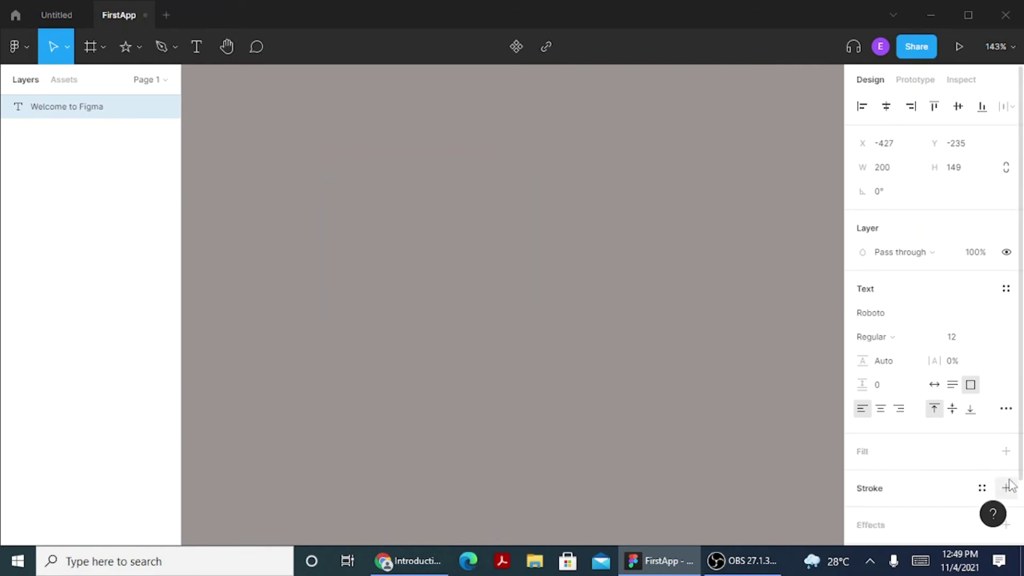
{"action": "left_click", "coordinate": [1006, 452]}
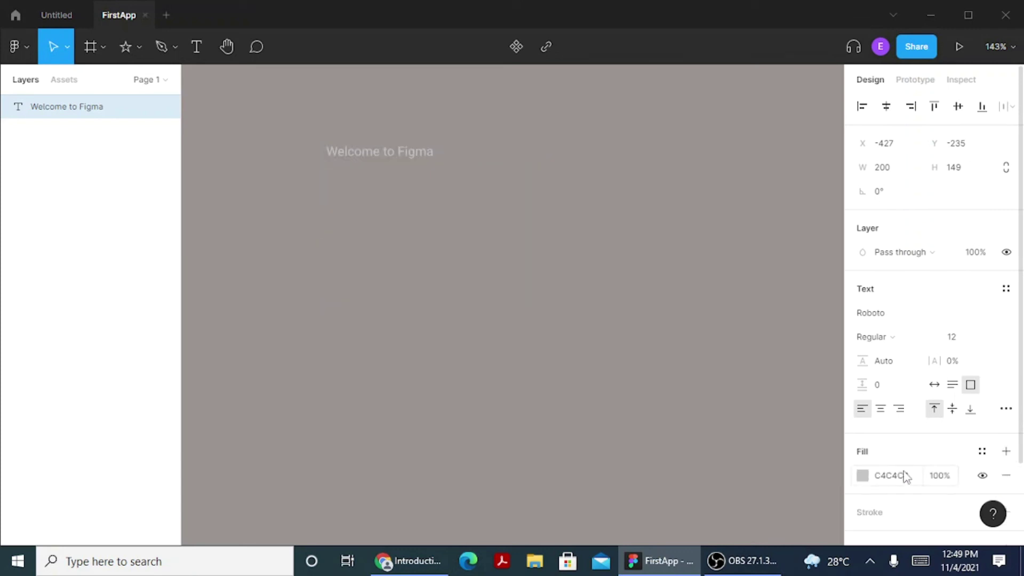
- Change the "Welcome to Figma" text's fill colour to the dark red 9B2222
{"action": "left_click", "coordinate": [886, 480]}
{"action": "left_click", "coordinate": [863, 481]}
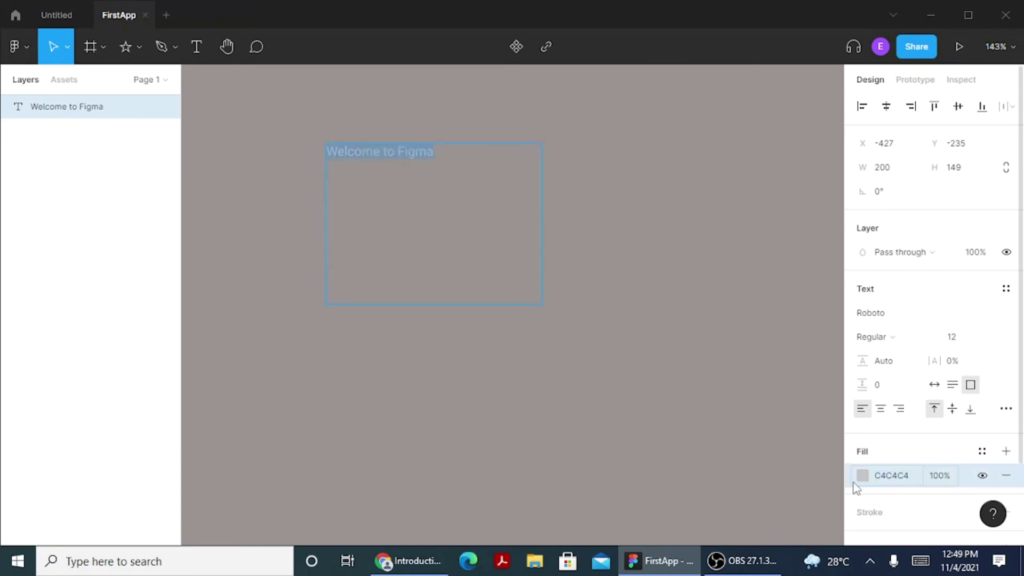
{"action": "left_click", "coordinate": [864, 482]}
{"action": "left_click", "coordinate": [805, 244]}
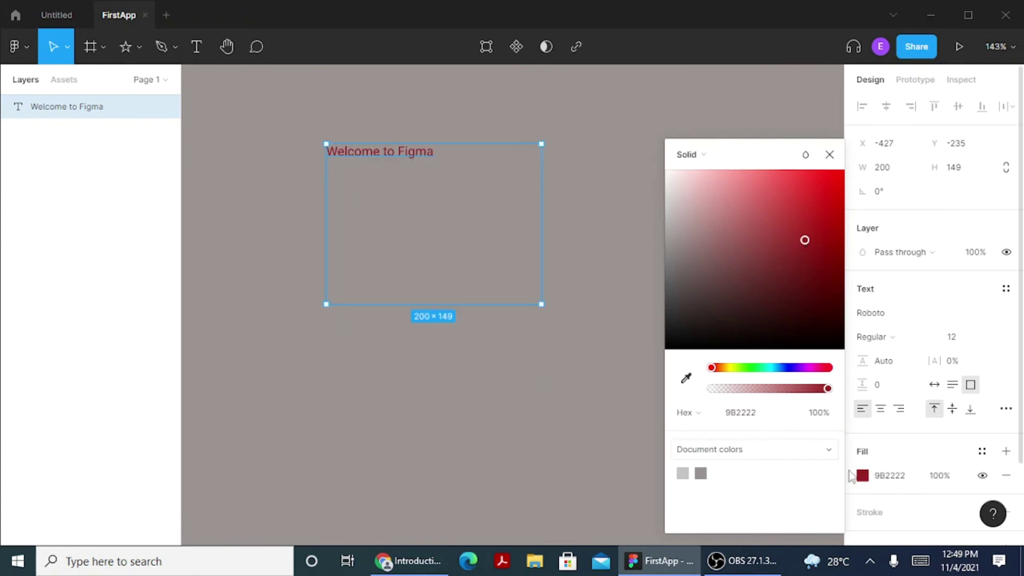
{"action": "left_click", "coordinate": [941, 480]}
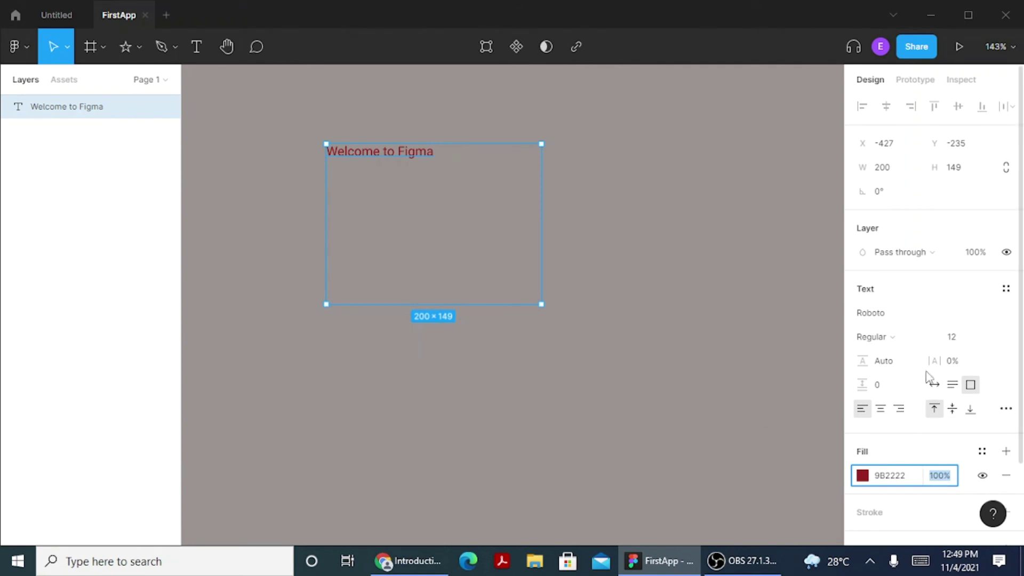
{"action": "key", "text": "Escape"}
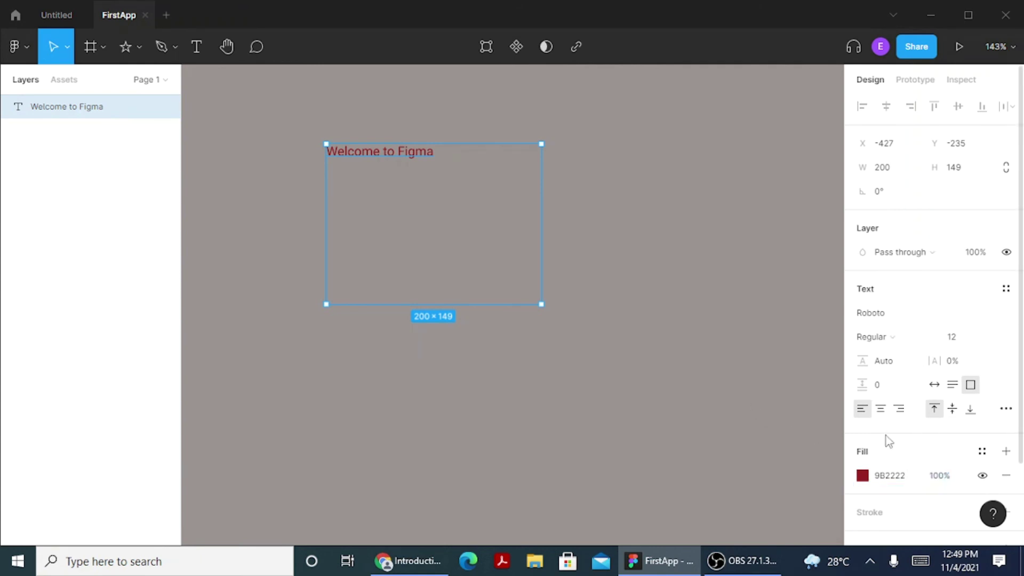
- Try centre, right and left horizontal alignment on the text, followed by middle, bottom and top vertical alignment
{"action": "left_click", "coordinate": [886, 410]}
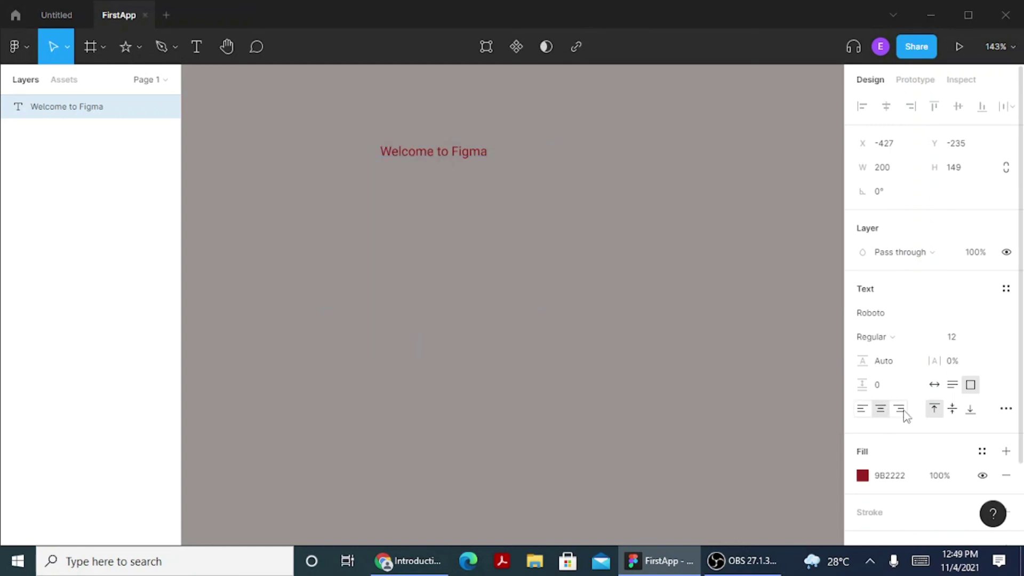
{"action": "left_click", "coordinate": [900, 411]}
{"action": "left_click", "coordinate": [861, 410]}
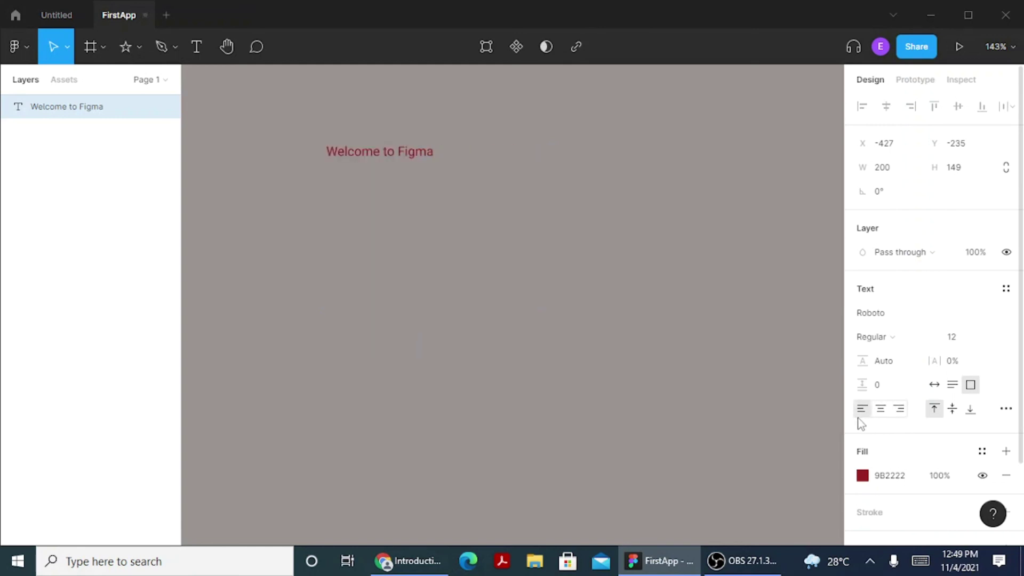
{"action": "left_click", "coordinate": [951, 411]}
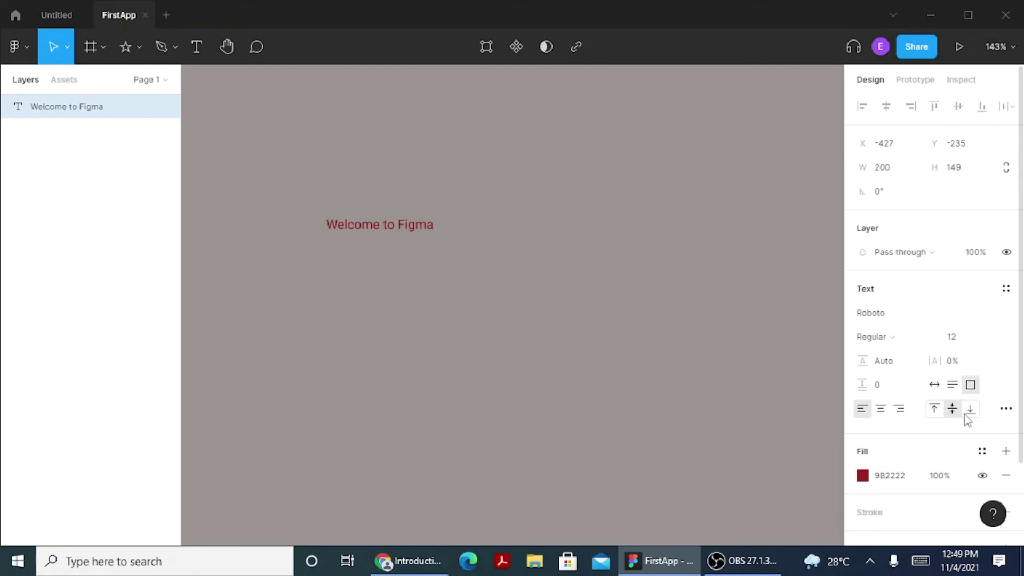
{"action": "left_click", "coordinate": [969, 413]}
{"action": "left_click", "coordinate": [941, 414]}
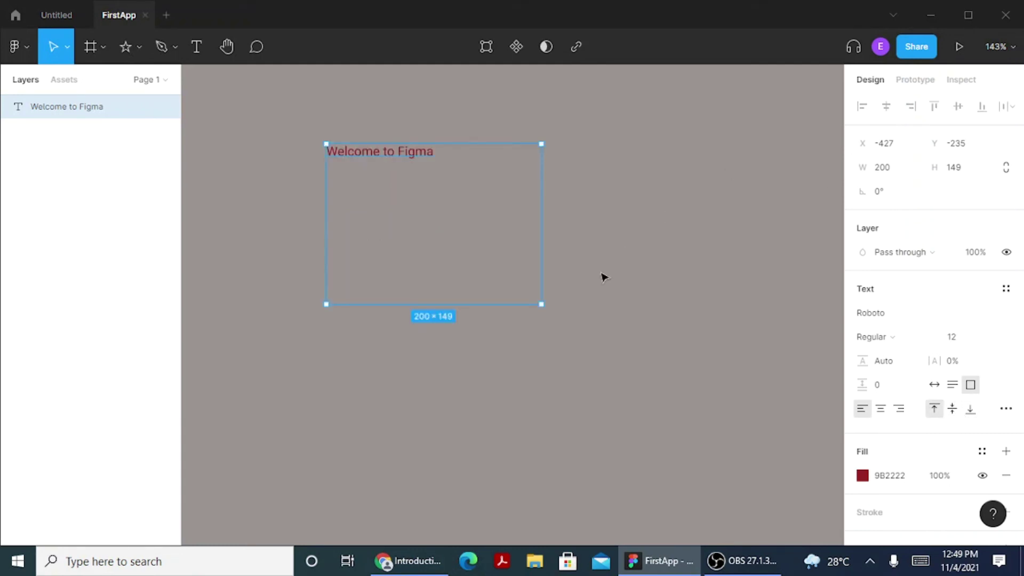
- Try underline, strikethrough and no decoration on the text, keep it underlined, and format it as a bulleted list
{"action": "left_click", "coordinate": [1006, 409]}
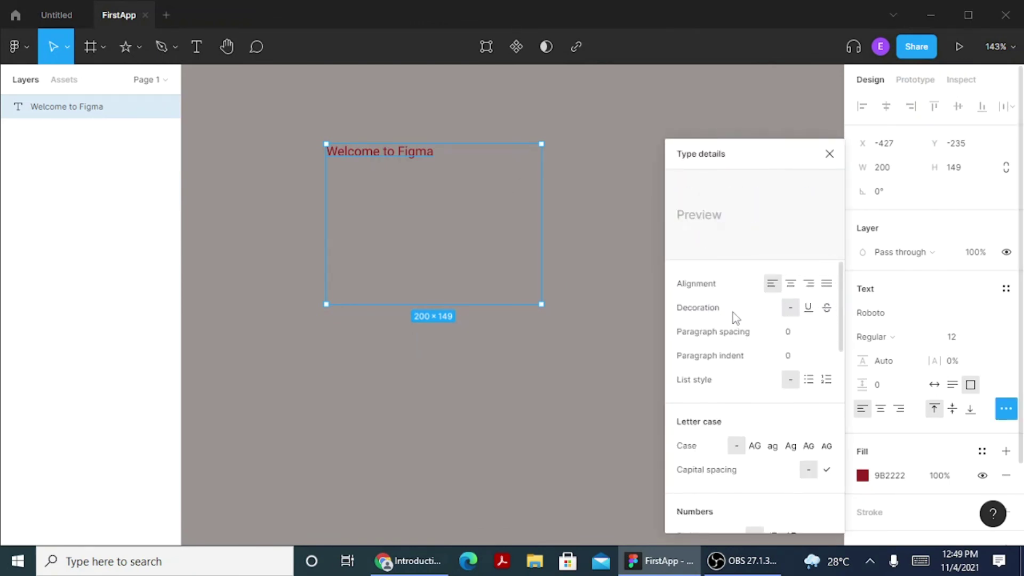
{"action": "left_click", "coordinate": [809, 309]}
{"action": "left_click", "coordinate": [827, 310]}
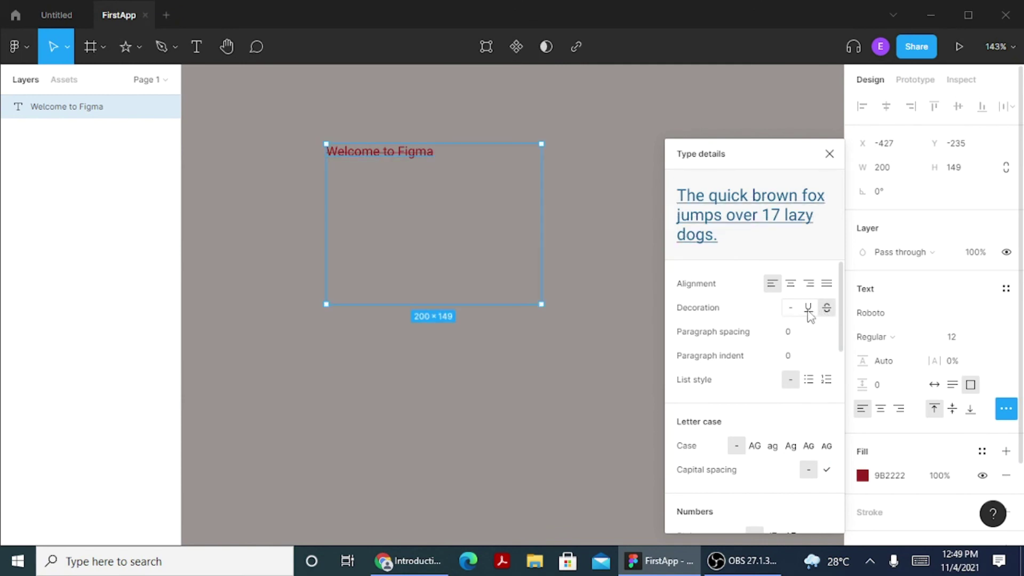
{"action": "left_click", "coordinate": [790, 308]}
{"action": "left_click", "coordinate": [808, 309]}
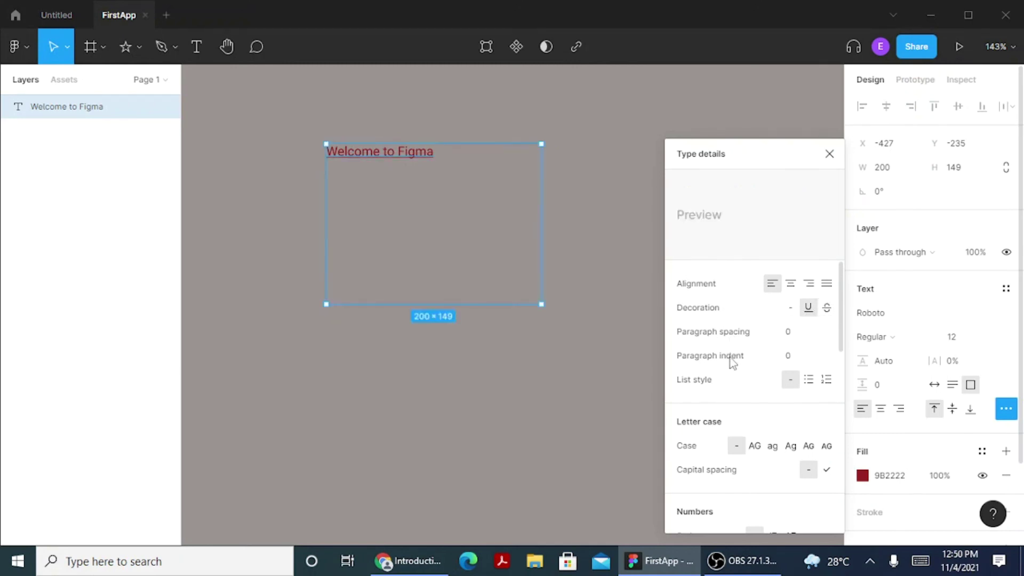
{"action": "left_click", "coordinate": [808, 380]}
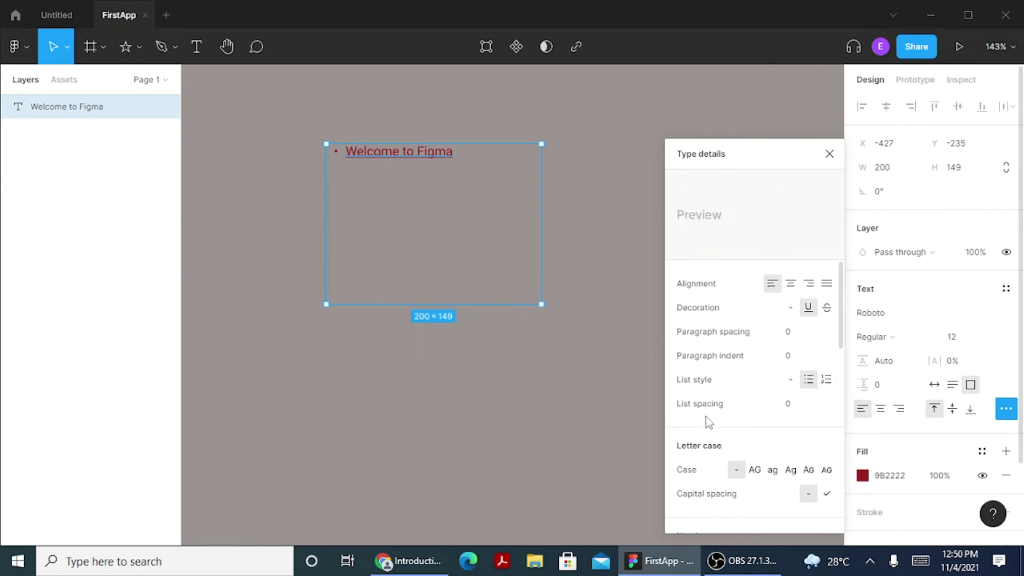
- Set the text to upper case with capital spacing, switch its box to auto height, and deselect it
{"action": "left_click", "coordinate": [755, 470]}
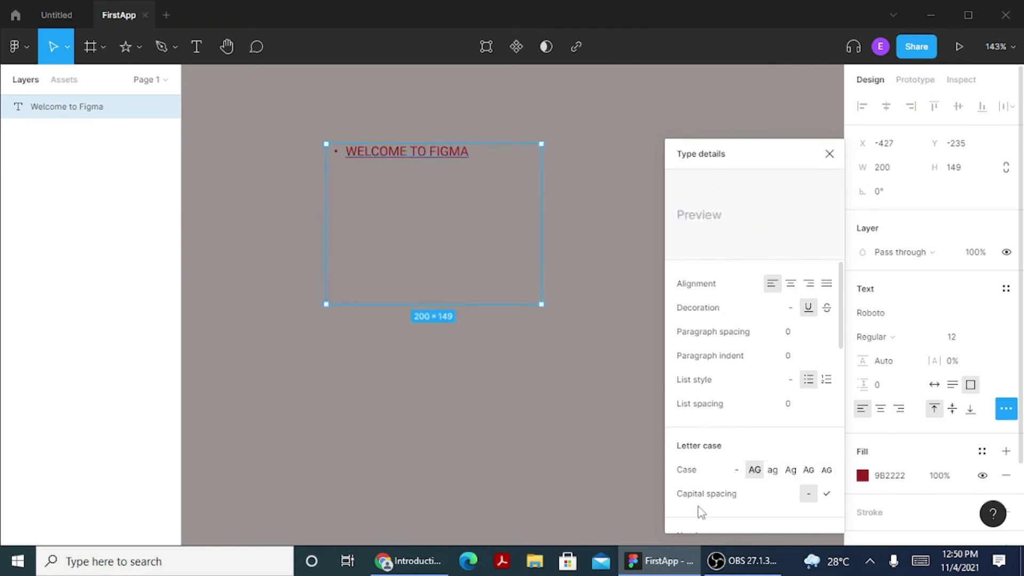
{"action": "left_click", "coordinate": [827, 495]}
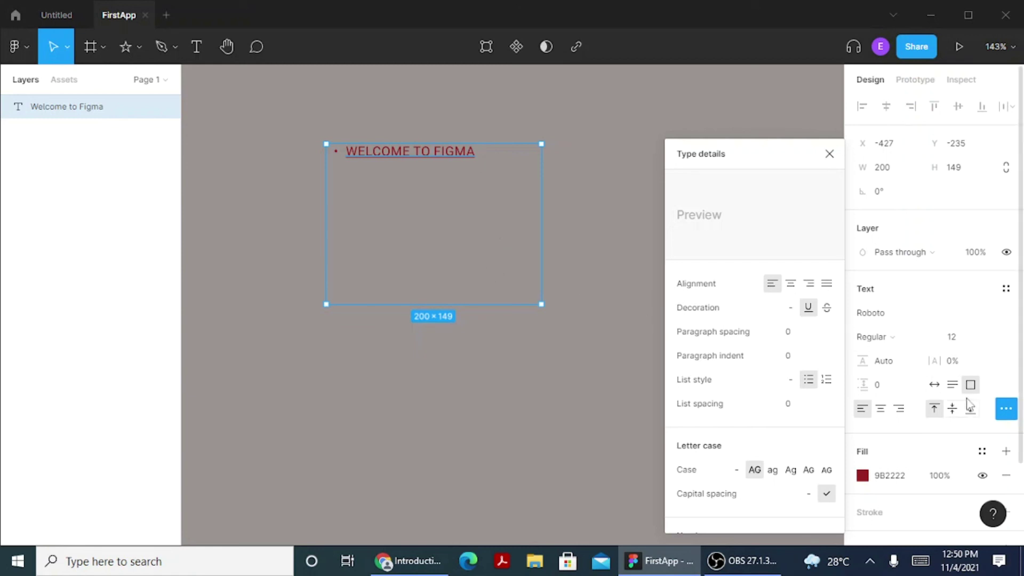
{"action": "left_click", "coordinate": [953, 384]}
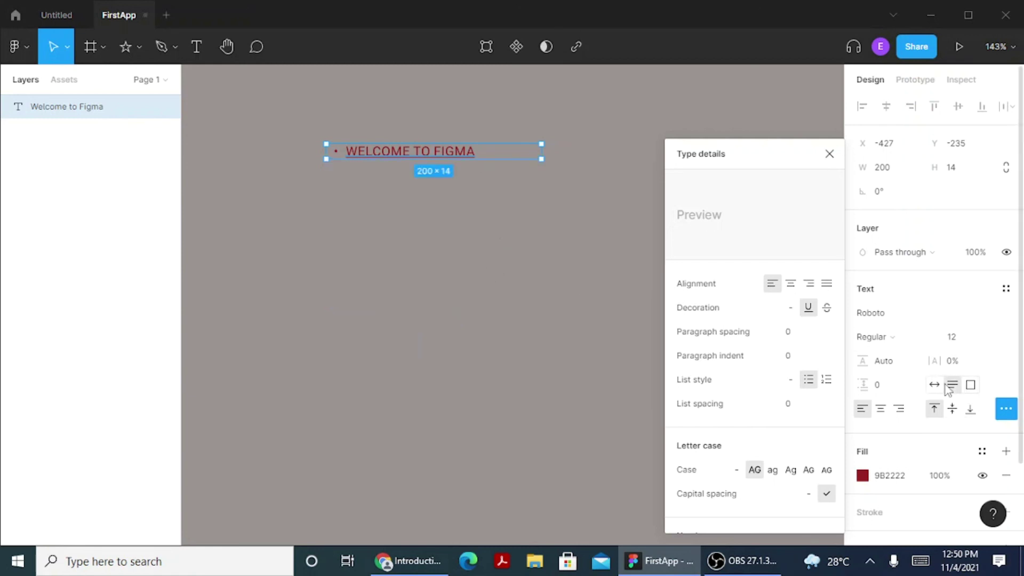
{"action": "left_click", "coordinate": [644, 153]}
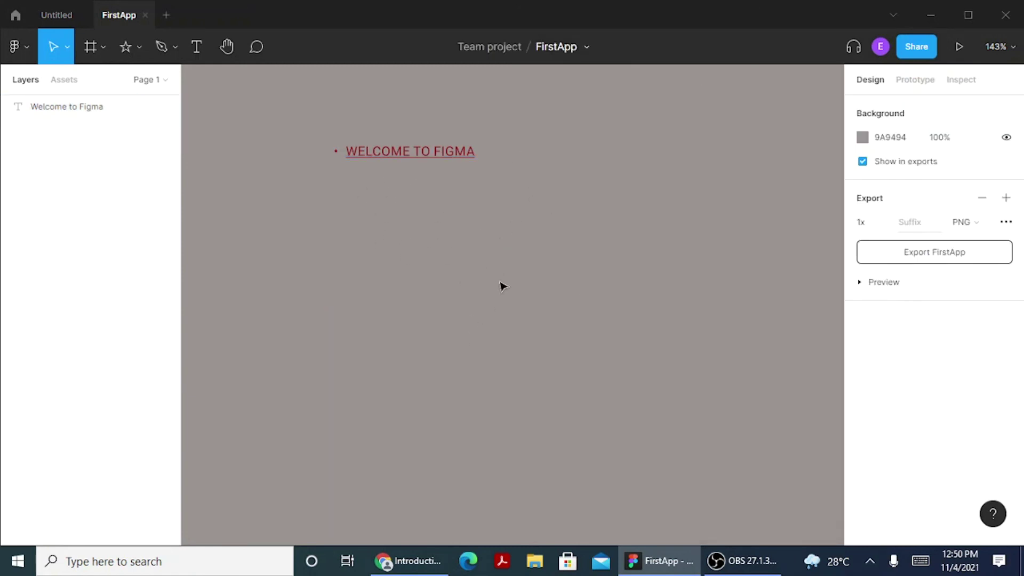